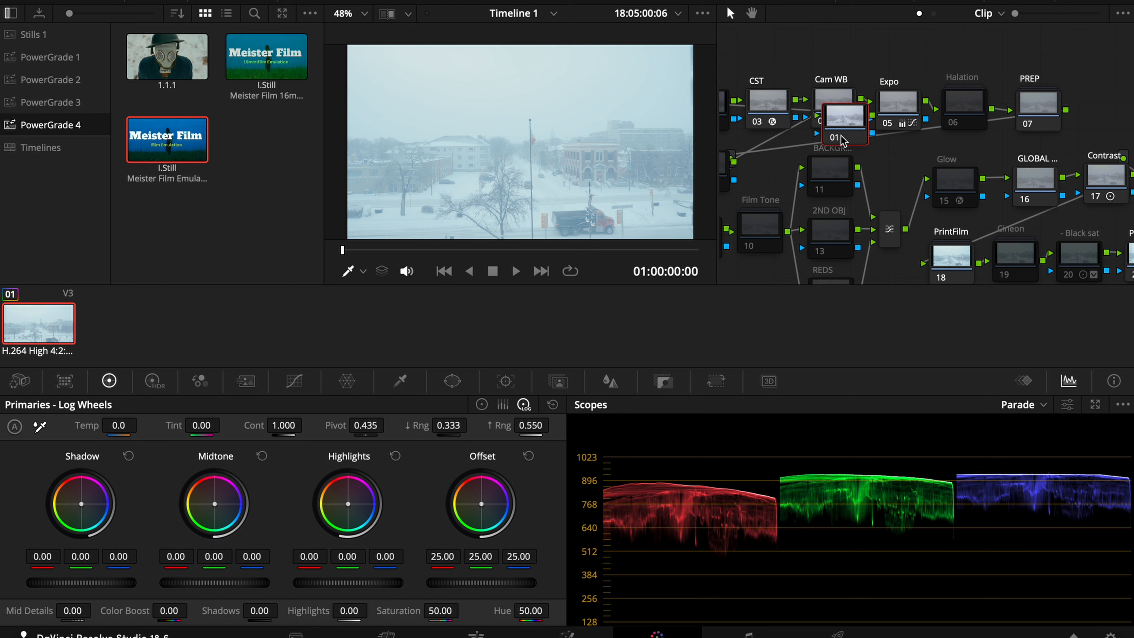
- Delete the unnamed node overlapping Cam WB, hide the stills gallery and widen the node graph to show the node tree
{"action": "key", "text": "Delete"}
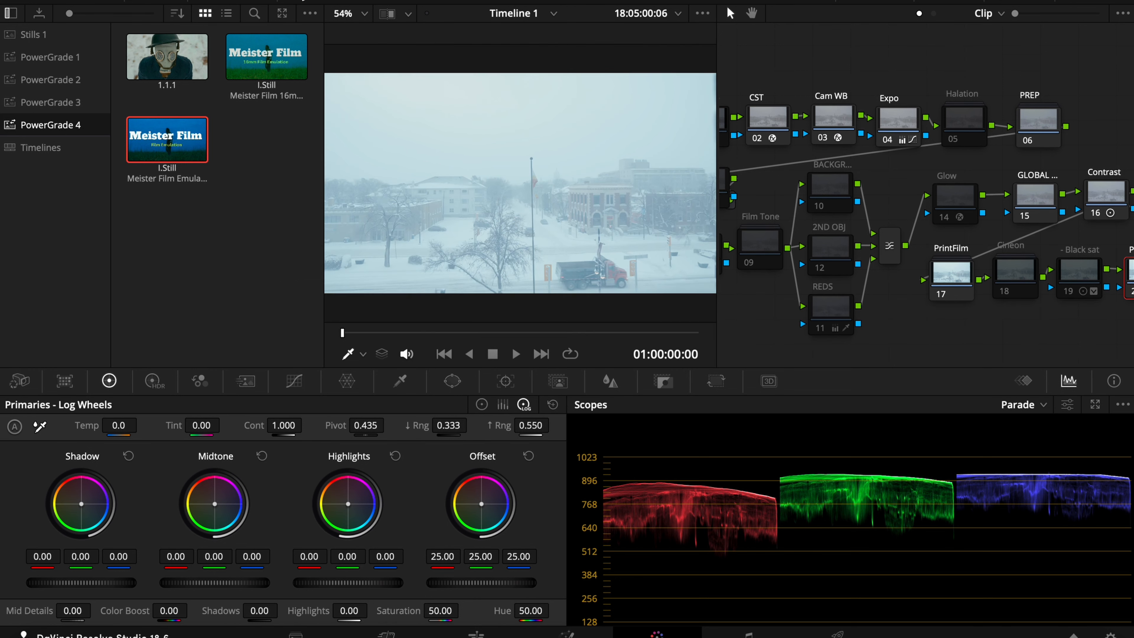
{"action": "left_click", "coordinate": [95, 2]}
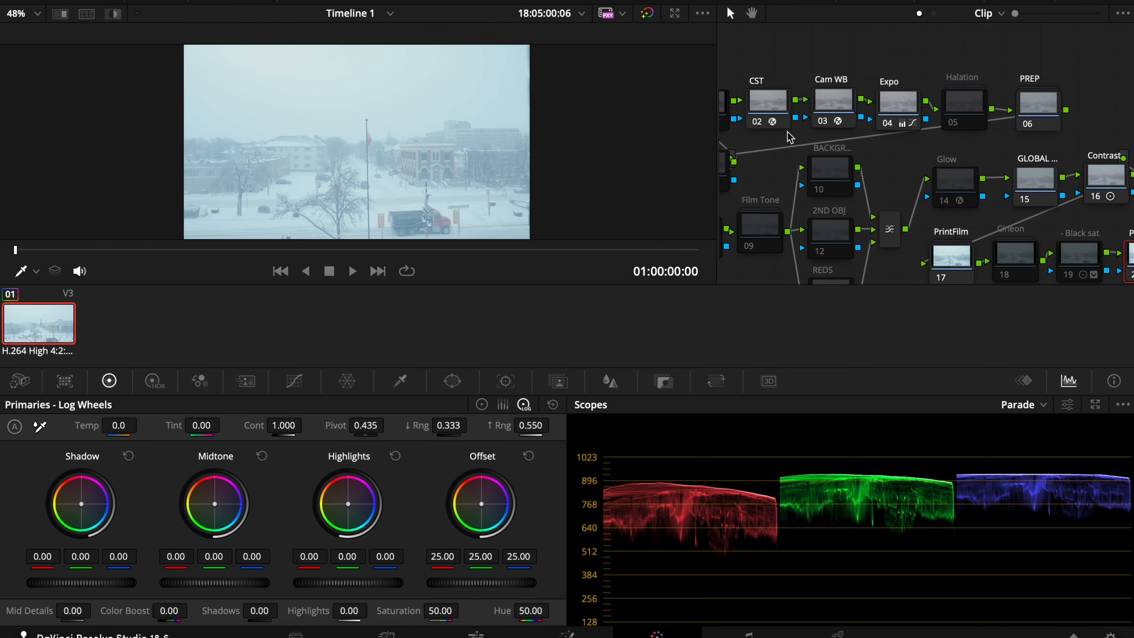
{"action": "left_click_drag", "start_coordinate": [717, 132], "coordinate": [551, 135]}
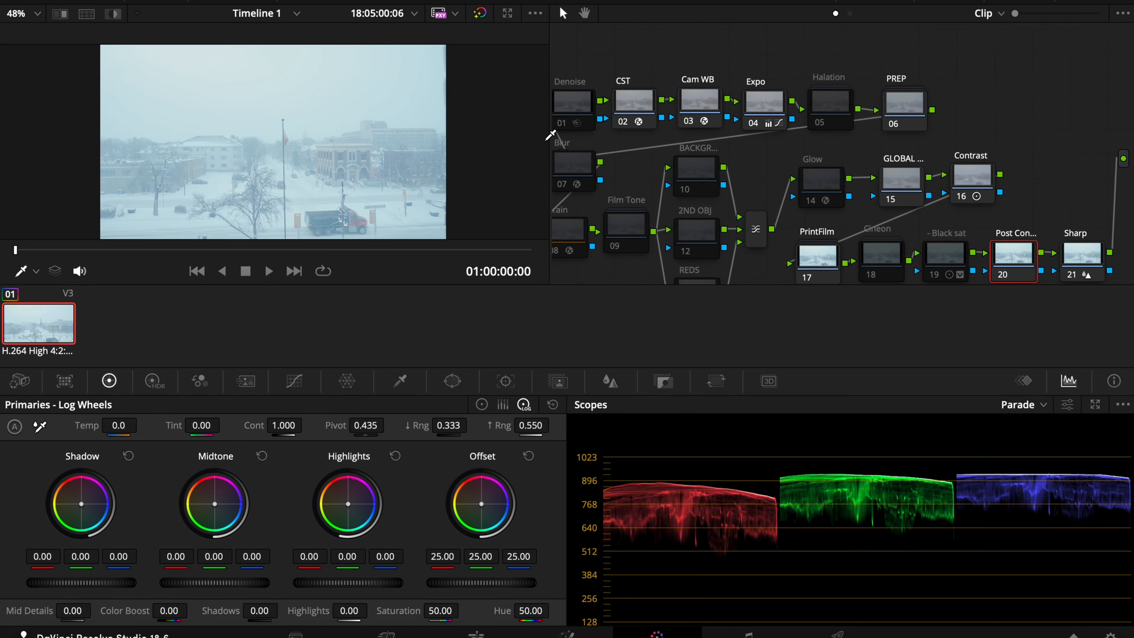
- Play the snowy street clip full screen to review the current look
{"action": "key", "text": "super+f"}
{"action": "key", "text": "space"}
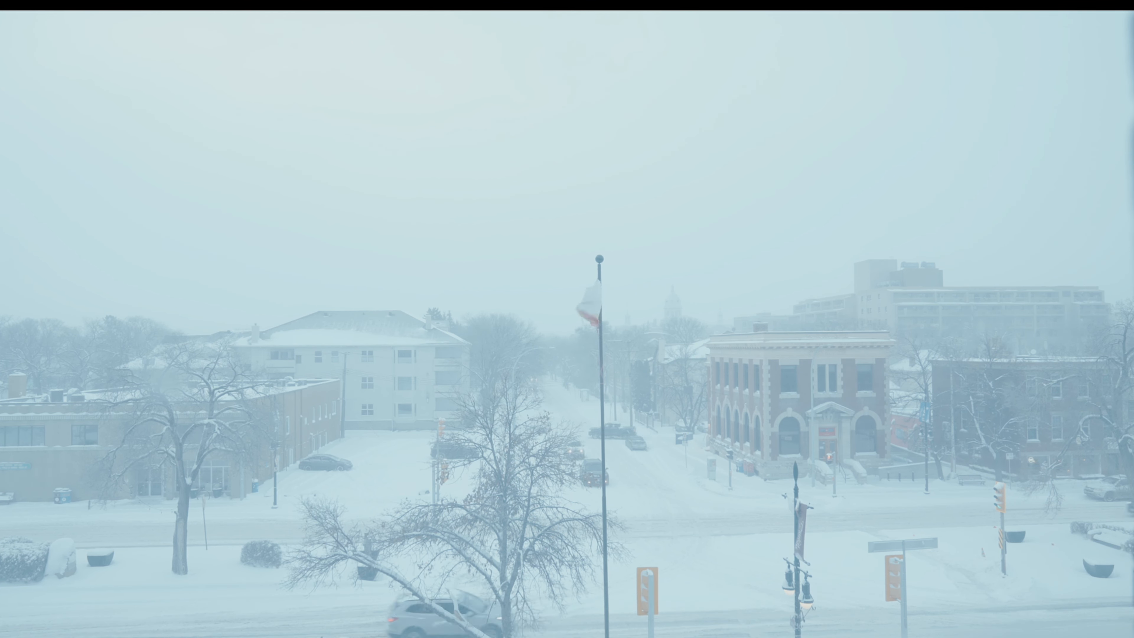
{"action": "key", "text": "Escape"}
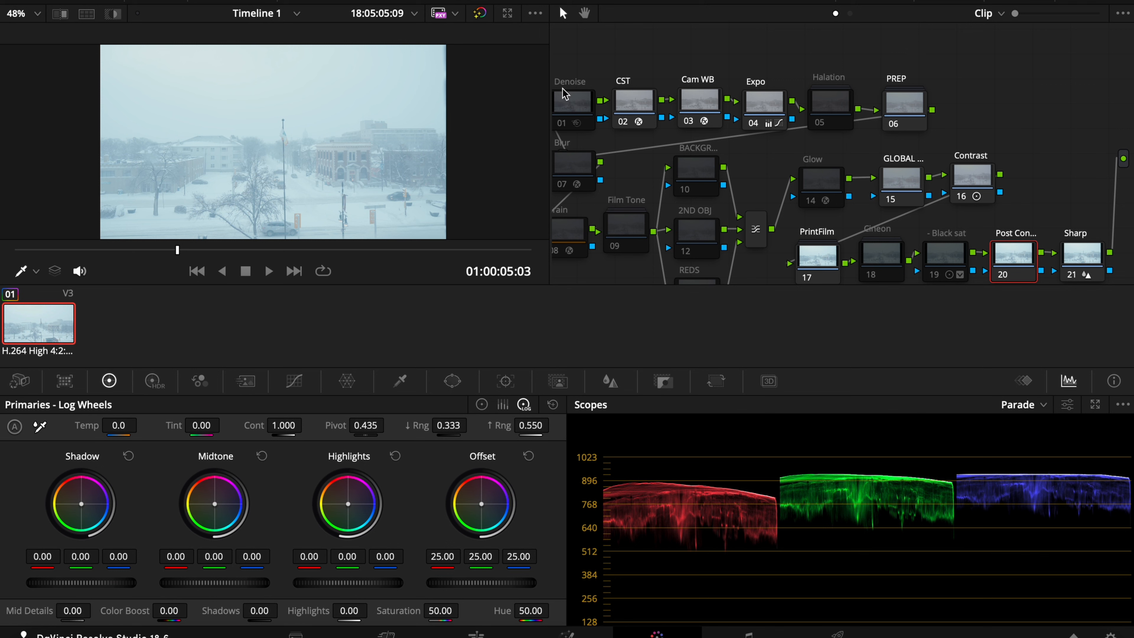
- Set the CST node's input color space to Sony S-Gamut3.Cine and input gamma to Sony S-Log3, and review the clip full screen
{"action": "left_click", "coordinate": [636, 101]}
{"action": "left_click", "coordinate": [1021, 1]}
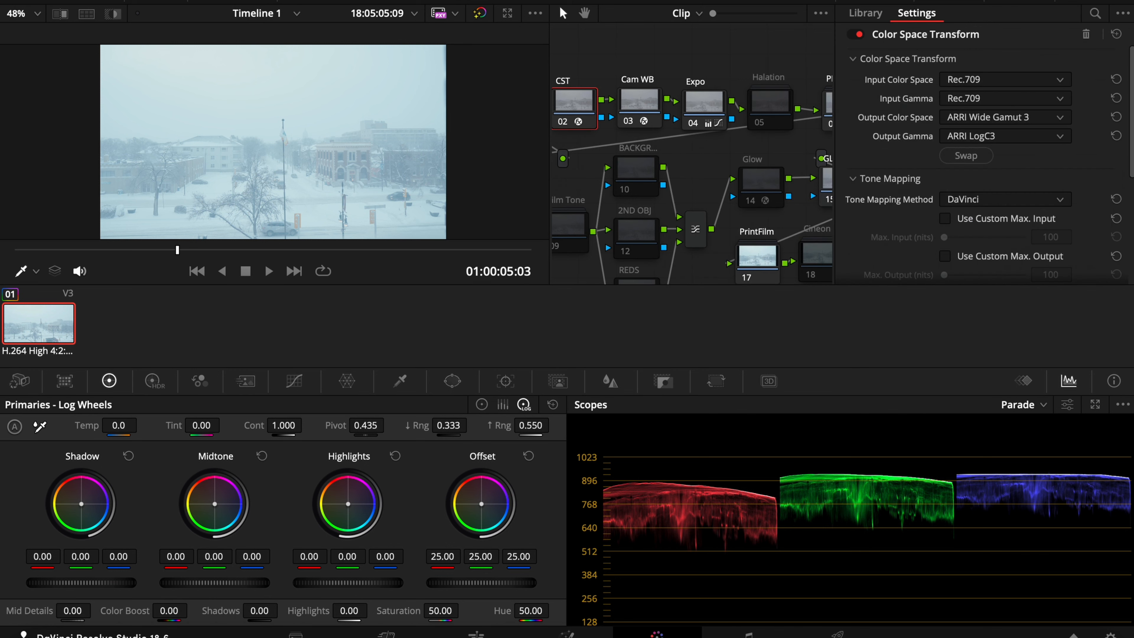
{"action": "left_click", "coordinate": [1017, 79]}
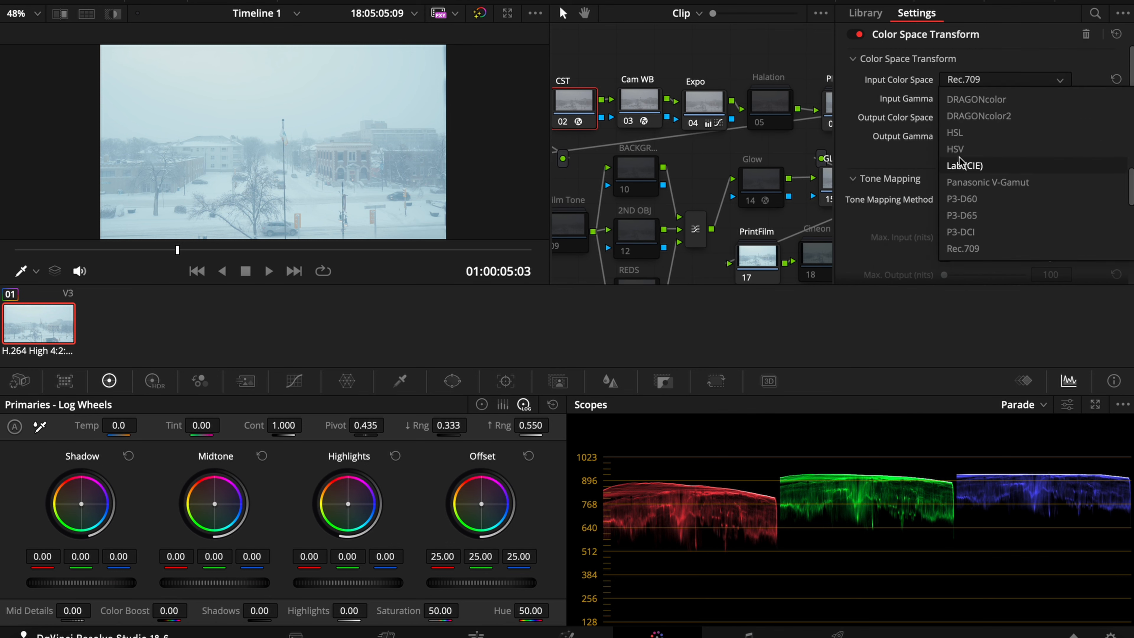
{"action": "scroll", "coordinate": [1003, 192], "scroll_direction": "down", "scroll_amount": 5}
{"action": "scroll", "coordinate": [1005, 206], "scroll_direction": "down", "scroll_amount": 3}
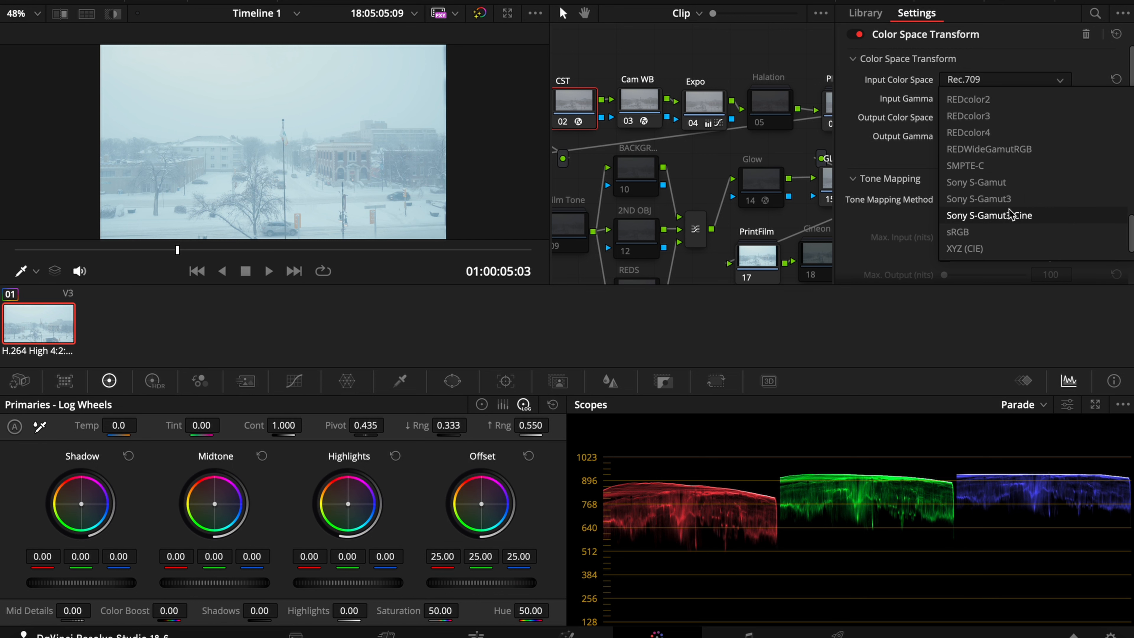
{"action": "left_click", "coordinate": [1007, 220]}
{"action": "left_click", "coordinate": [1004, 95]}
{"action": "scroll", "coordinate": [1004, 203], "scroll_direction": "down", "scroll_amount": 5}
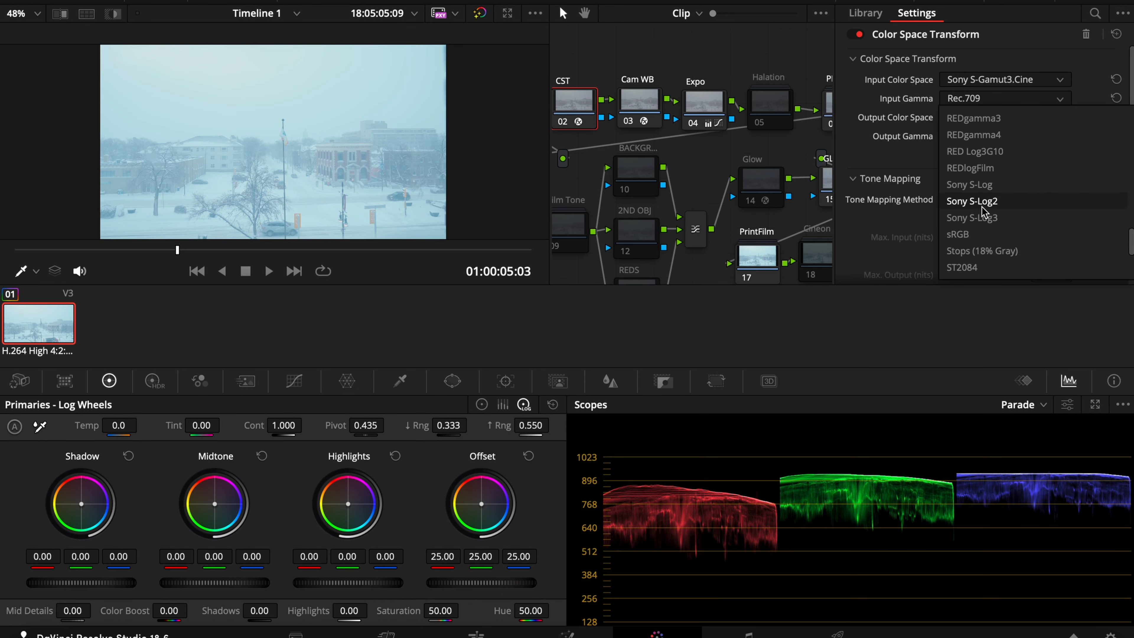
{"action": "left_click", "coordinate": [1002, 219]}
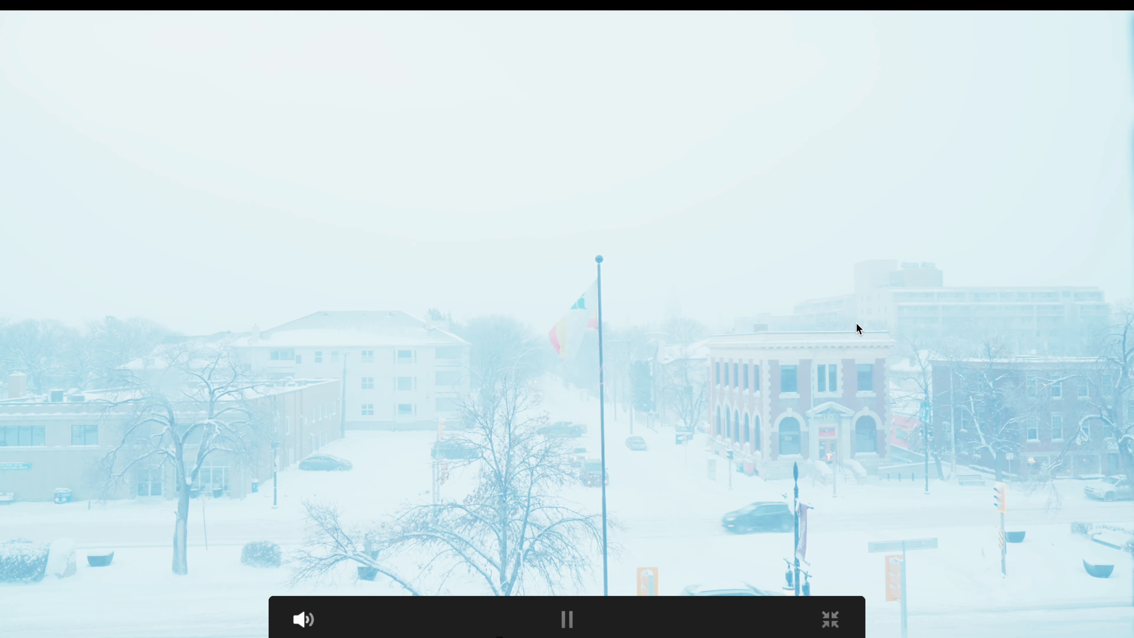
{"action": "key", "text": "space"}
{"action": "key", "text": "Escape"}
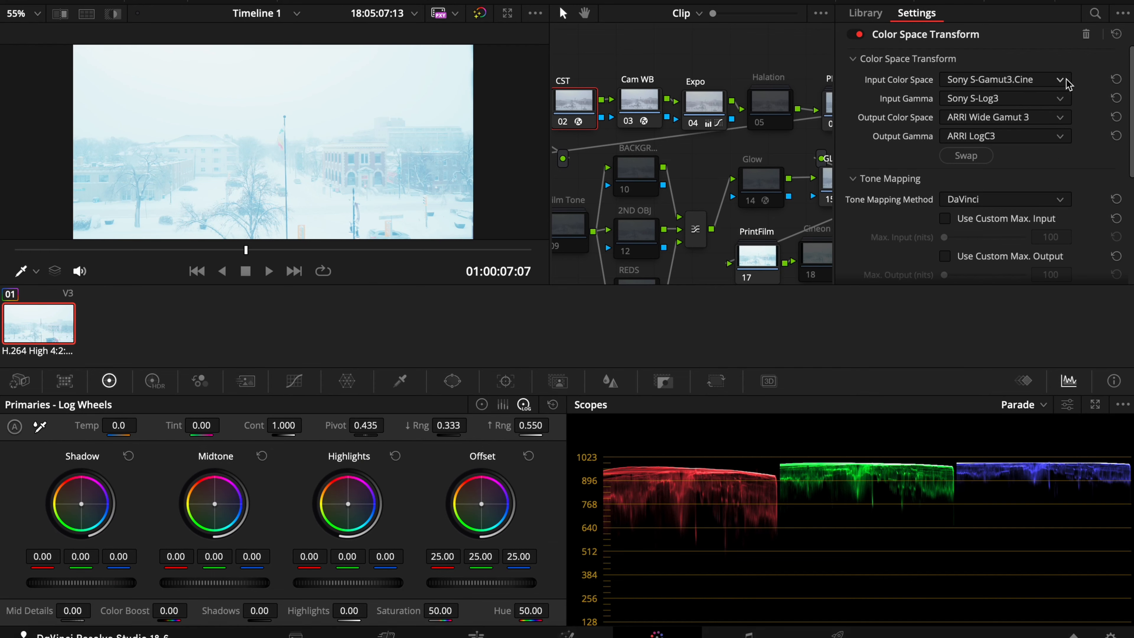
{"action": "left_click", "coordinate": [1019, 1]}
- Try a pivot of 1.000 and a contrast of 1.423 on the Contrast node using the log wheels
{"action": "scroll", "coordinate": [967, 175], "scroll_direction": "down", "scroll_amount": 2}
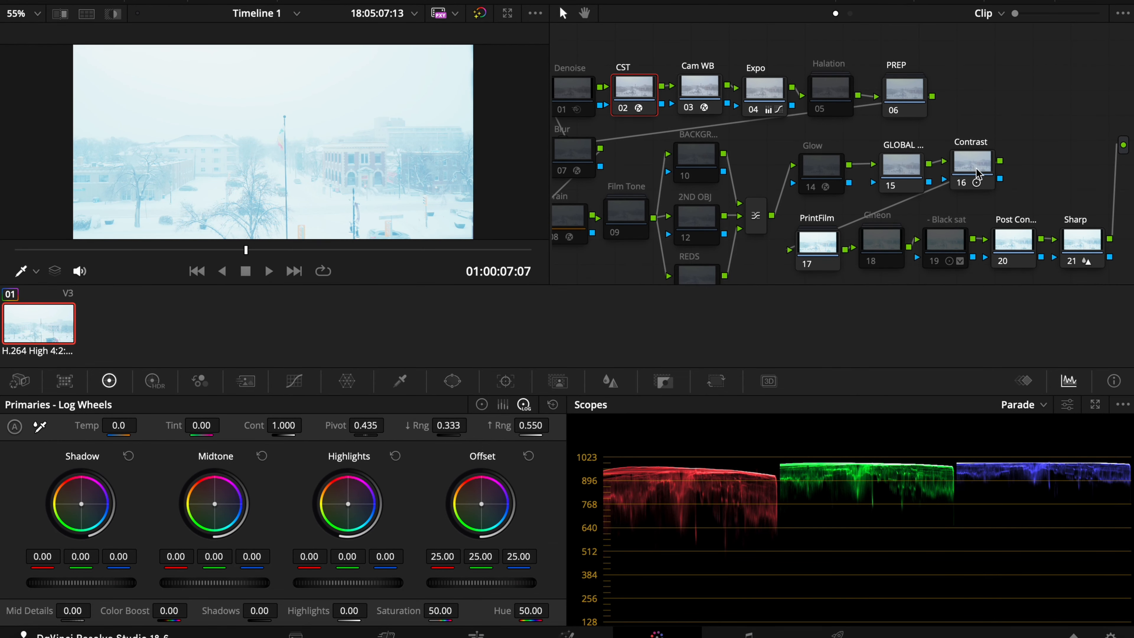
{"action": "left_click", "coordinate": [969, 152]}
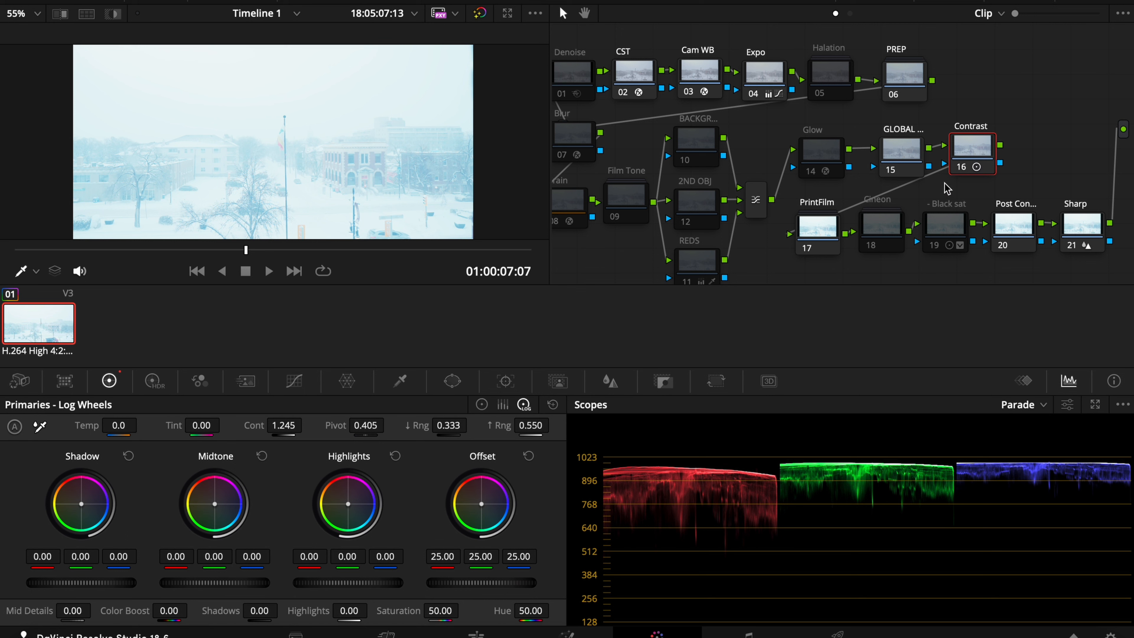
{"action": "left_click", "coordinate": [895, 151]}
{"action": "left_click", "coordinate": [962, 144]}
{"action": "scroll", "coordinate": [826, 496], "scroll_direction": "up", "scroll_amount": 2}
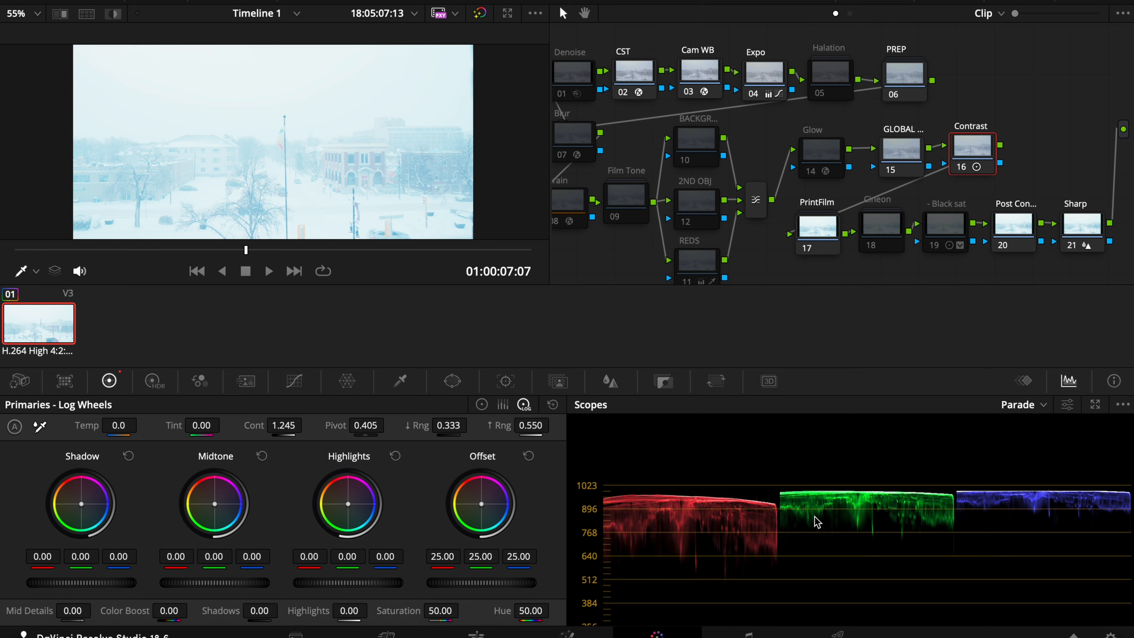
{"action": "scroll", "coordinate": [569, 520], "scroll_direction": "down", "scroll_amount": 2}
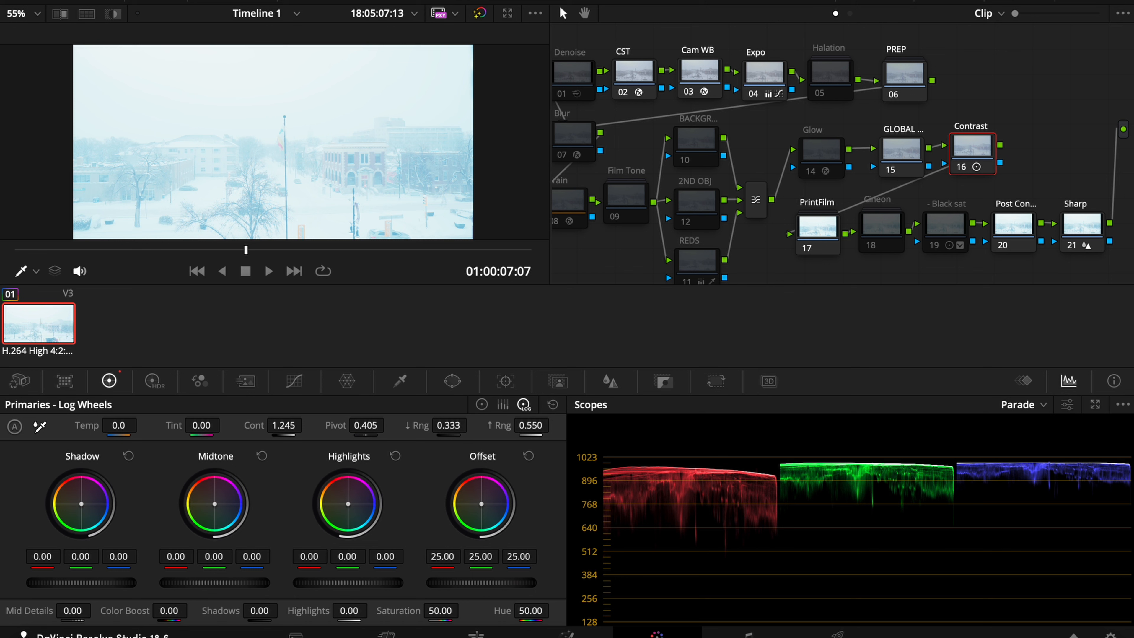
{"action": "left_click_drag", "start_coordinate": [366, 426], "coordinate": [500, 425]}
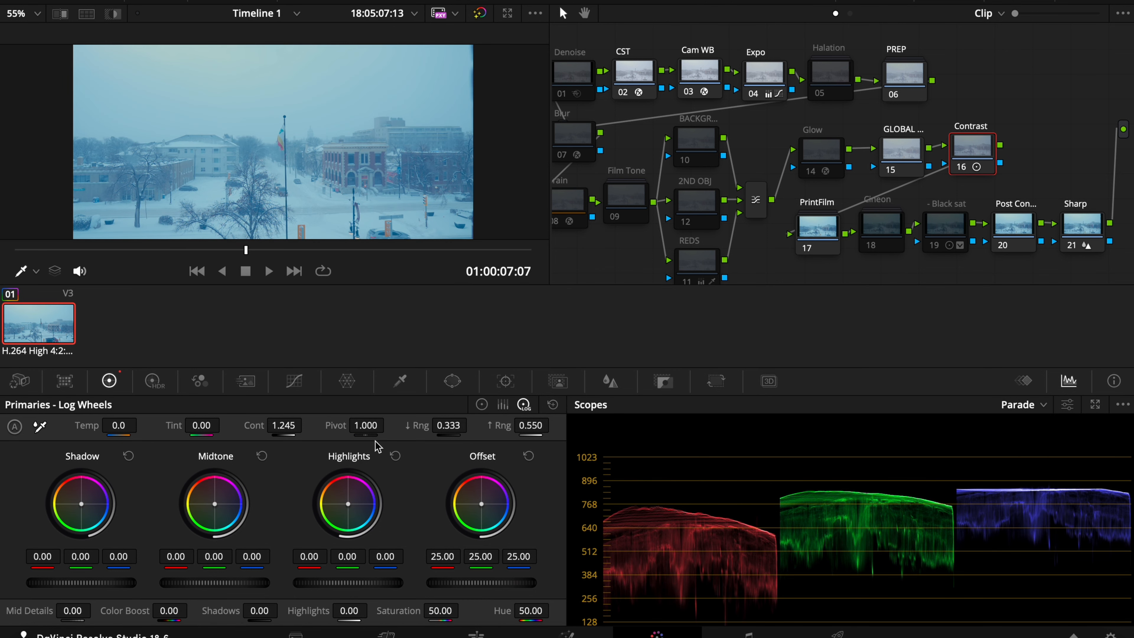
{"action": "left_click_drag", "start_coordinate": [284, 425], "coordinate": [311, 424]}
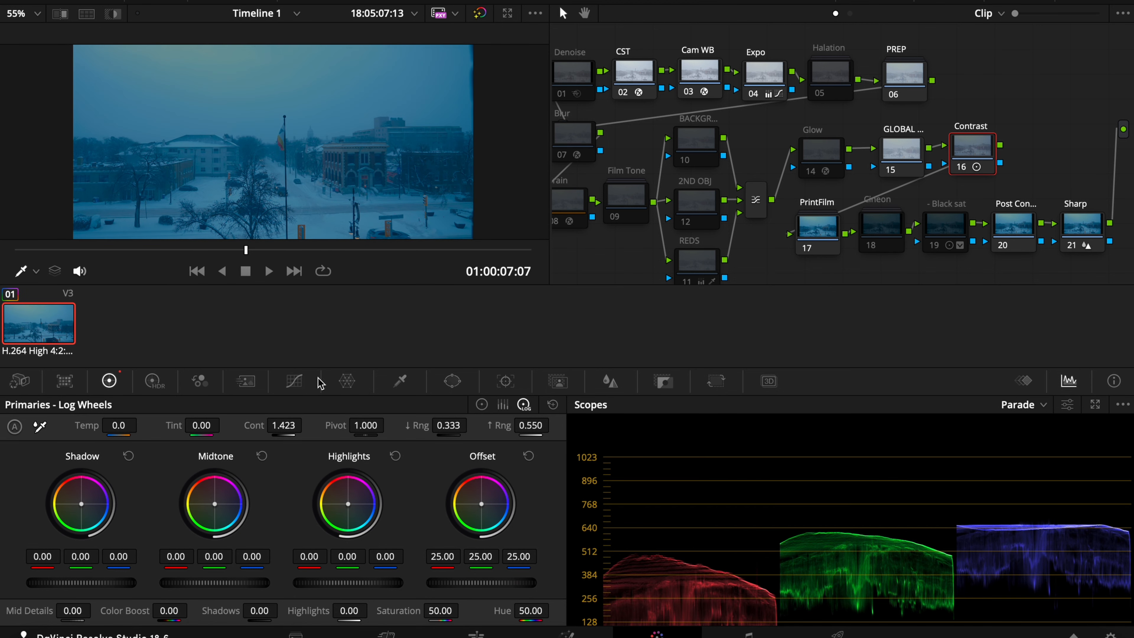
{"action": "scroll", "coordinate": [245, 161], "scroll_direction": "down", "scroll_amount": 1}
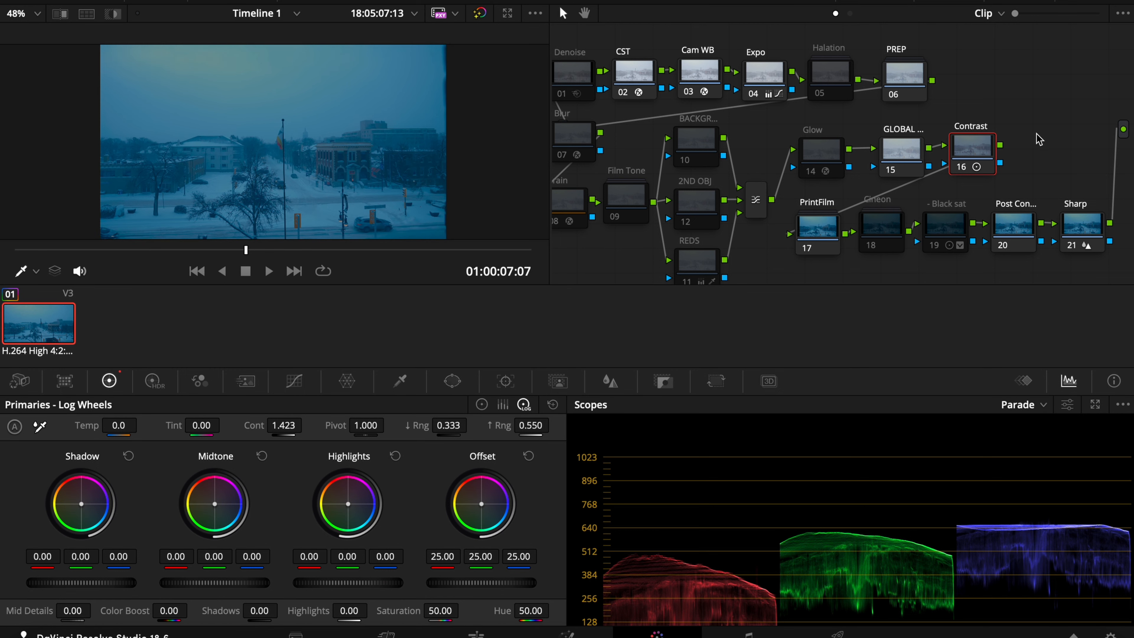
{"action": "left_click", "coordinate": [885, 153]}
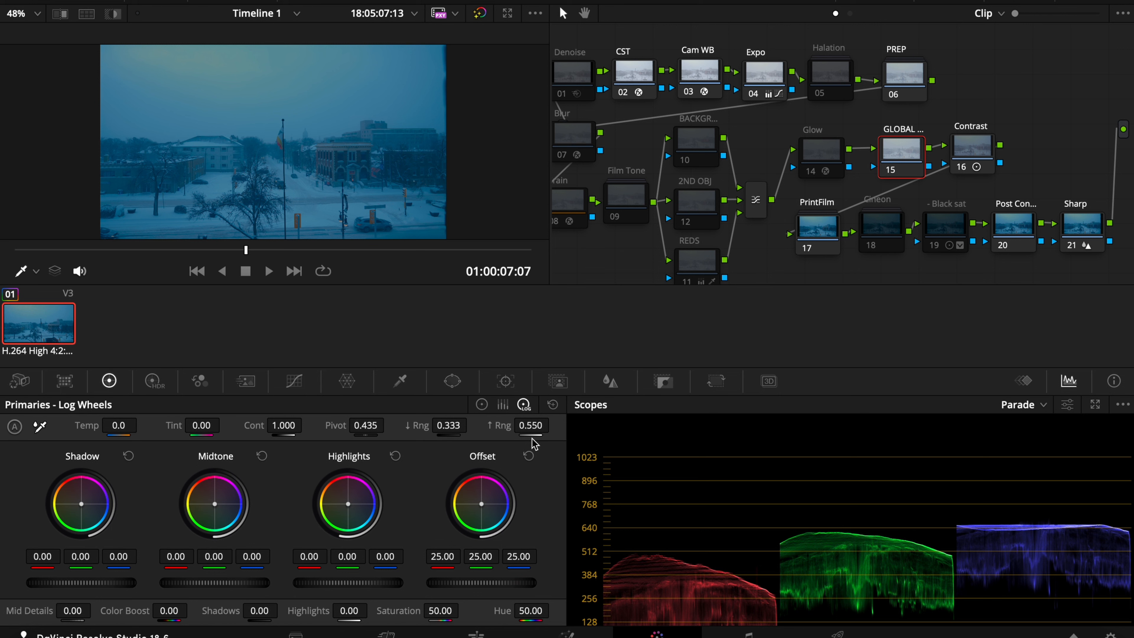
{"action": "left_click", "coordinate": [967, 159]}
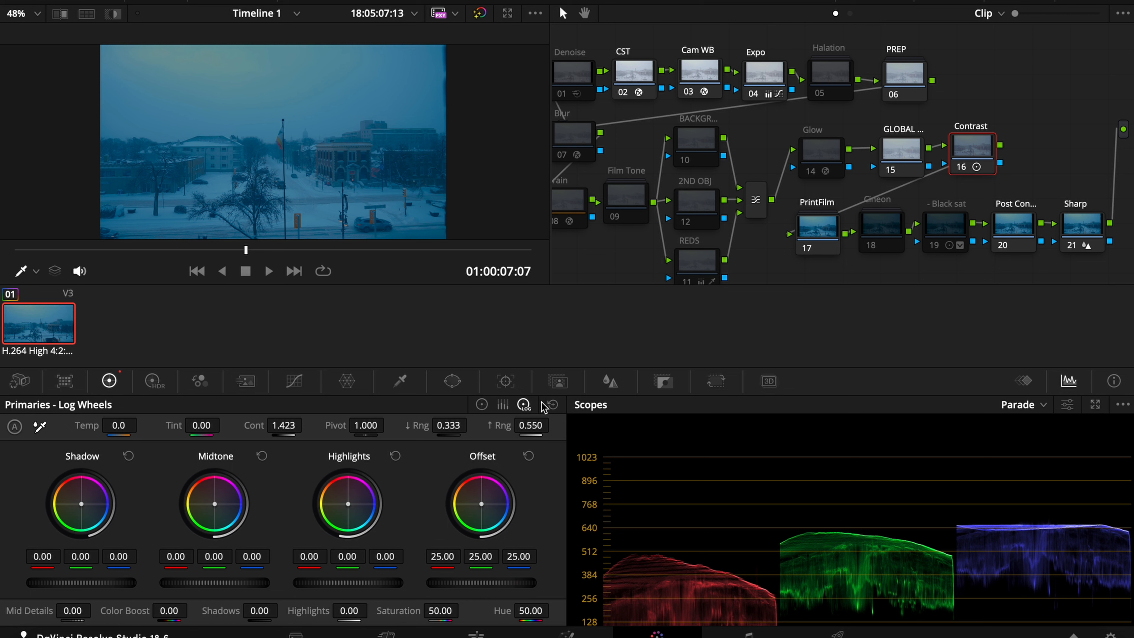
- Reset the Contrast node's primaries, and in the standard color wheels set contrast to 1.450 and pivot to 0.892
{"action": "left_click", "coordinate": [553, 405]}
{"action": "left_click", "coordinate": [481, 404]}
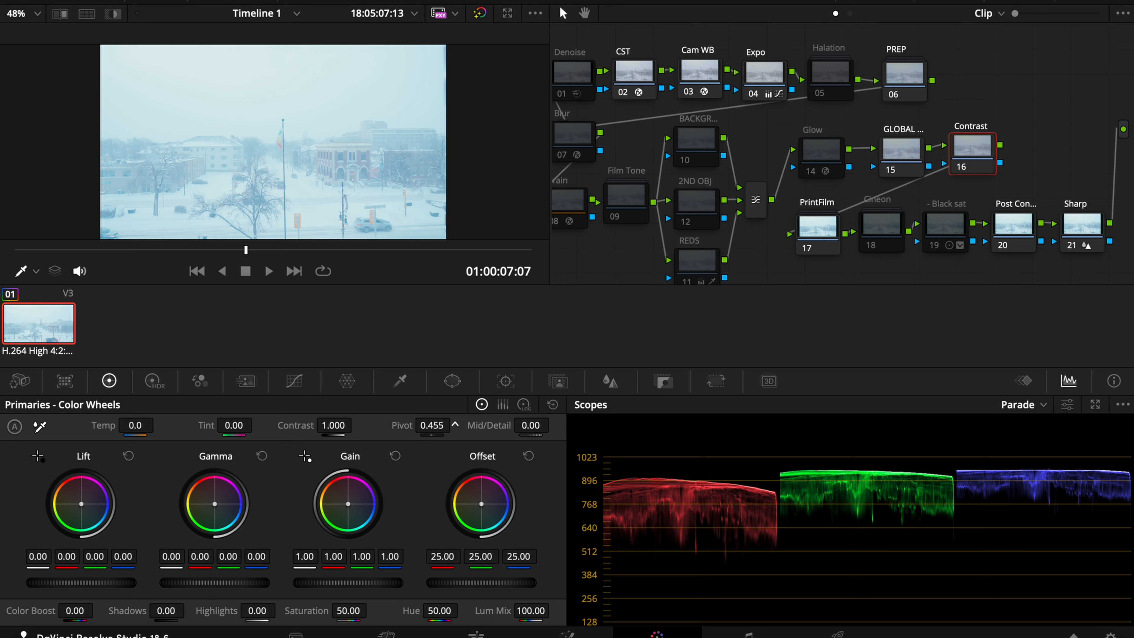
{"action": "left_click_drag", "start_coordinate": [312, 426], "coordinate": [367, 425]}
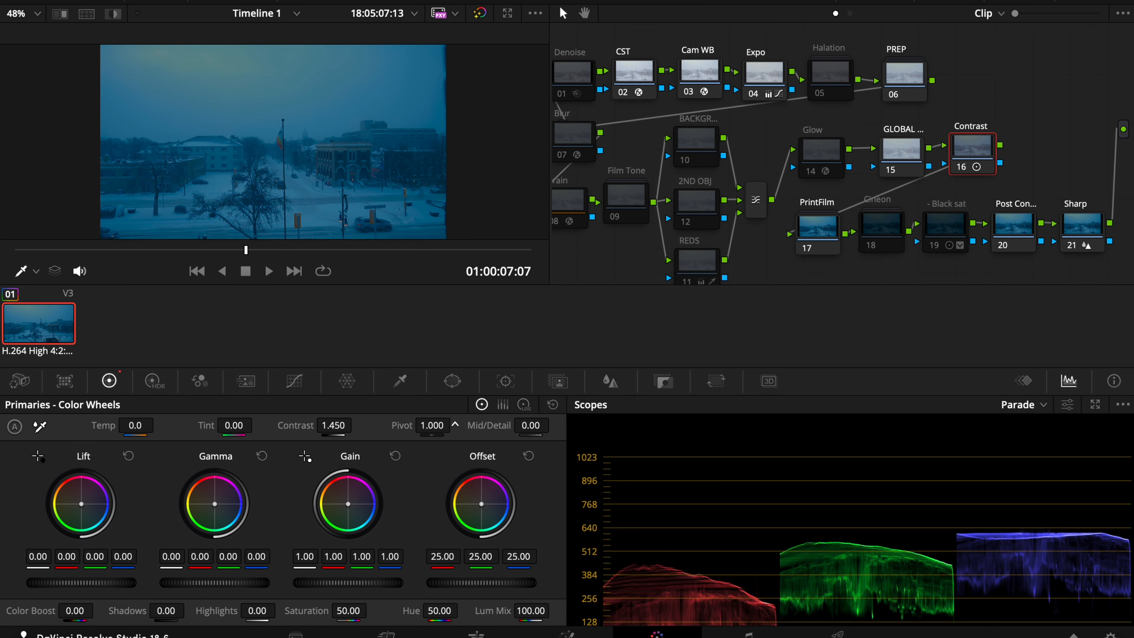
{"action": "left_click_drag", "start_coordinate": [455, 424], "coordinate": [456, 426]}
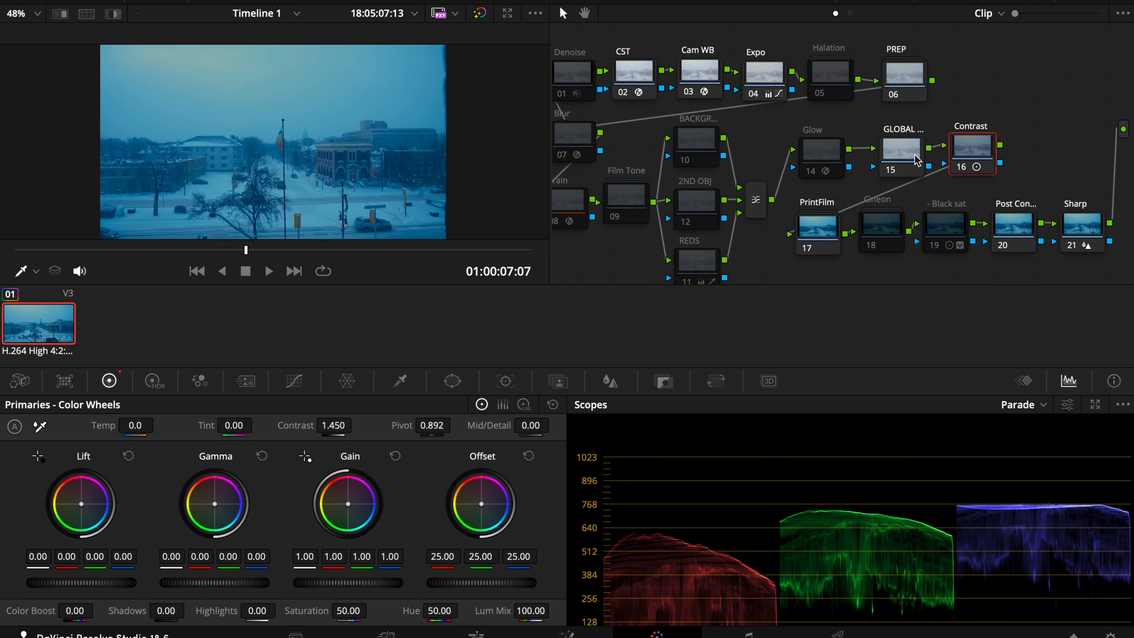
- On the GLOBAL node, set lift to -0.08, gain to 1.08 and gamma to -0.02
{"action": "left_click", "coordinate": [909, 167]}
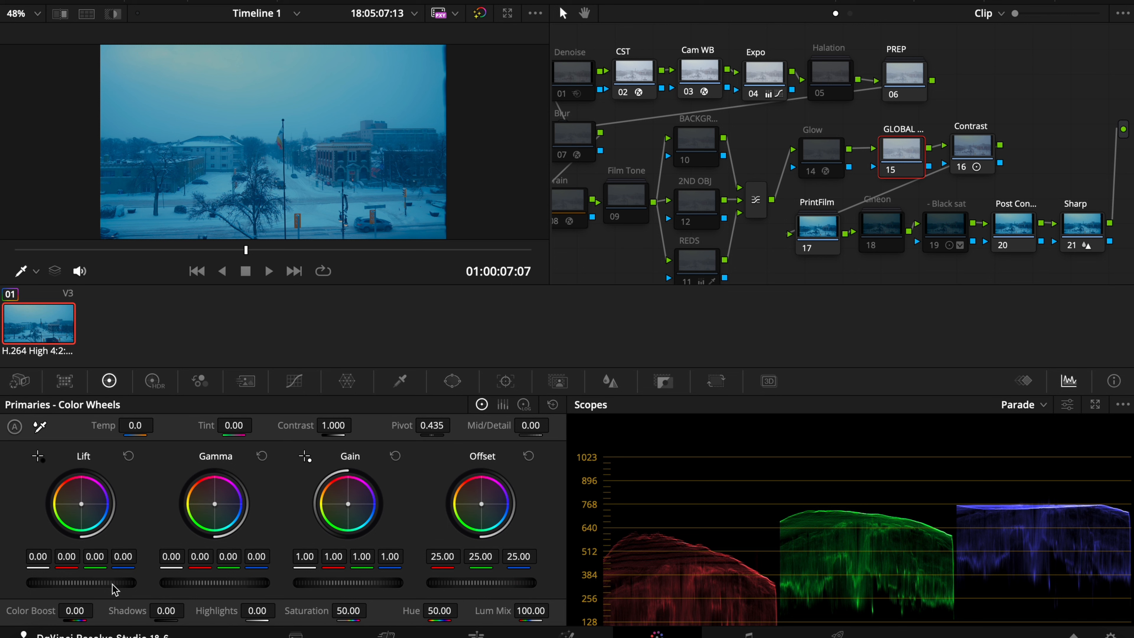
{"action": "left_click_drag", "start_coordinate": [81, 583], "coordinate": [38, 582]}
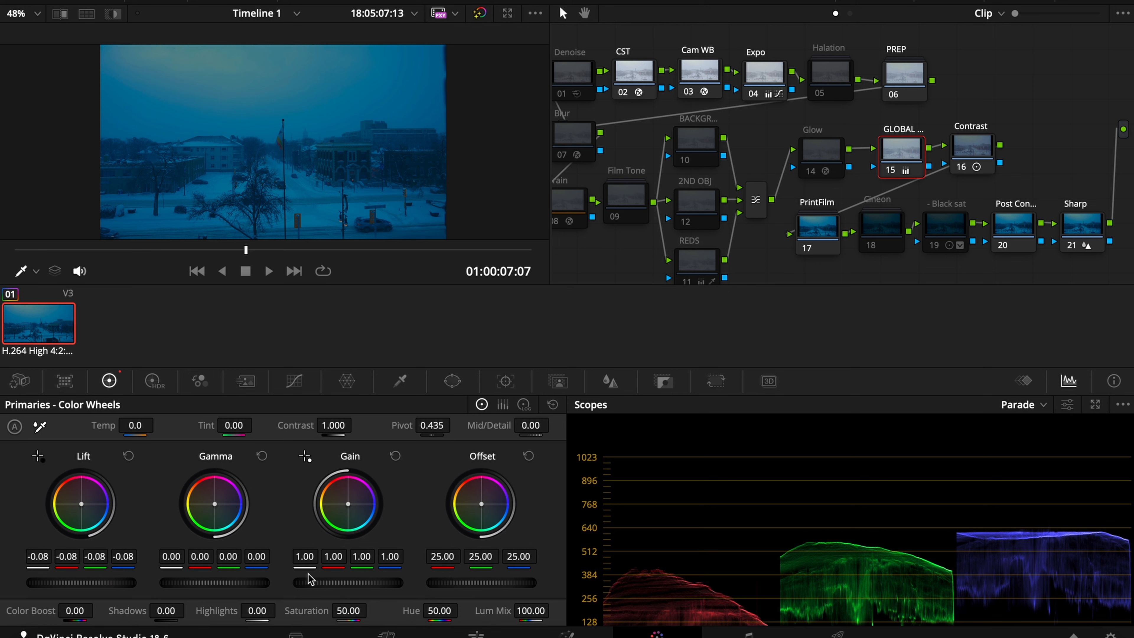
{"action": "left_click_drag", "start_coordinate": [312, 579], "coordinate": [332, 580]}
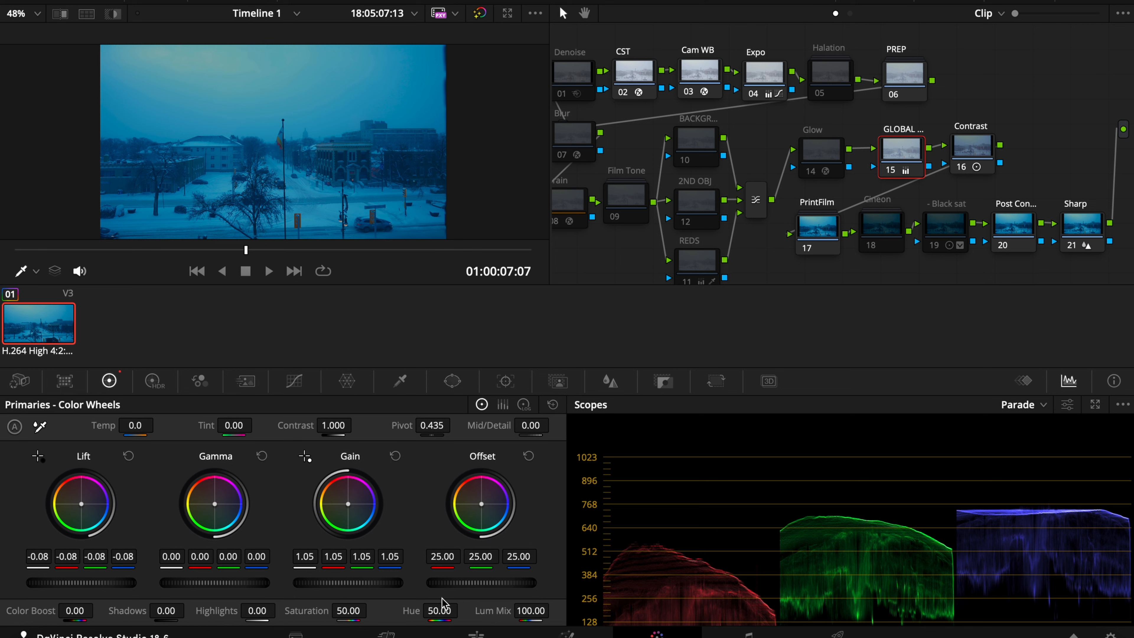
{"action": "left_click_drag", "start_coordinate": [364, 580], "coordinate": [378, 581]}
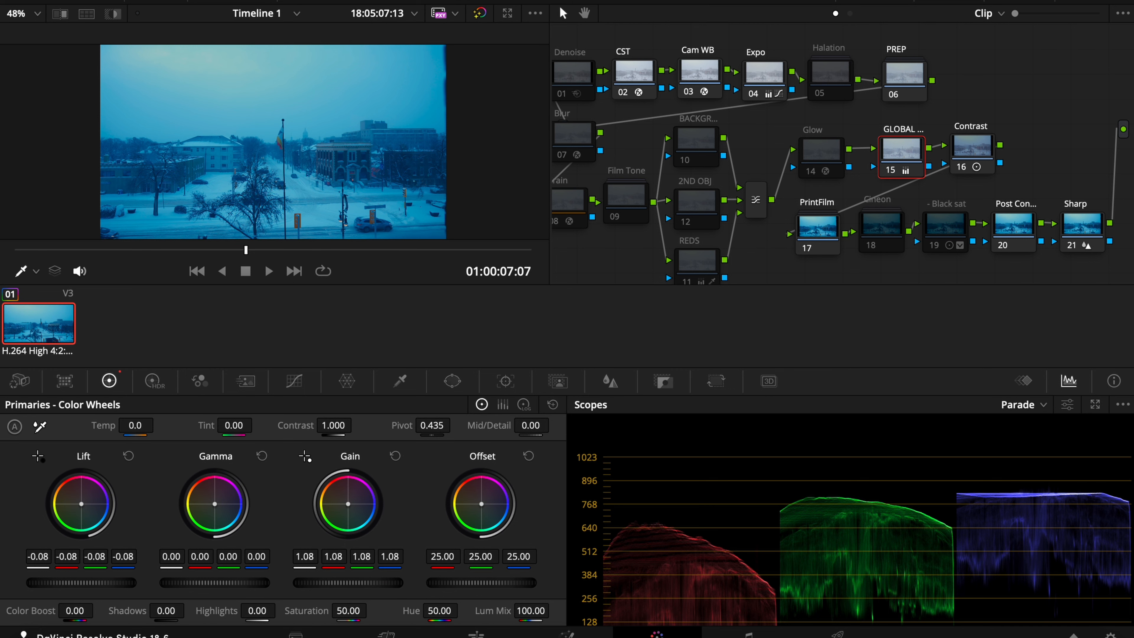
{"action": "left_click_drag", "start_coordinate": [215, 582], "coordinate": [209, 583]}
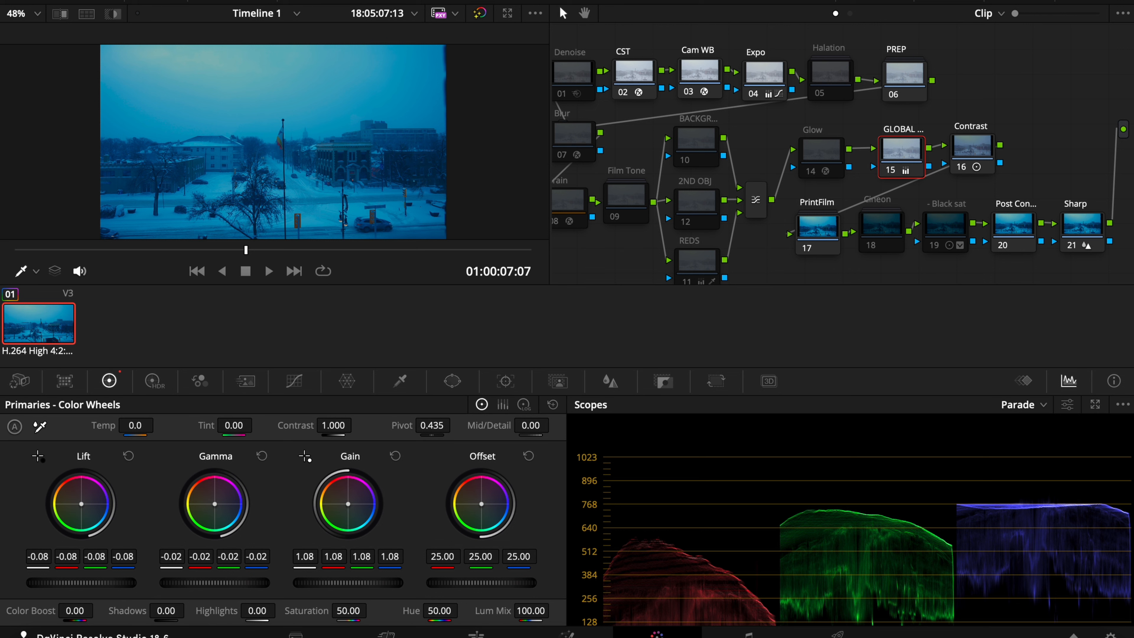
- Try correcting the blue cast on the Cam WB node with separate color channel curves, and reset the custom curves
{"action": "left_click", "coordinate": [626, 74]}
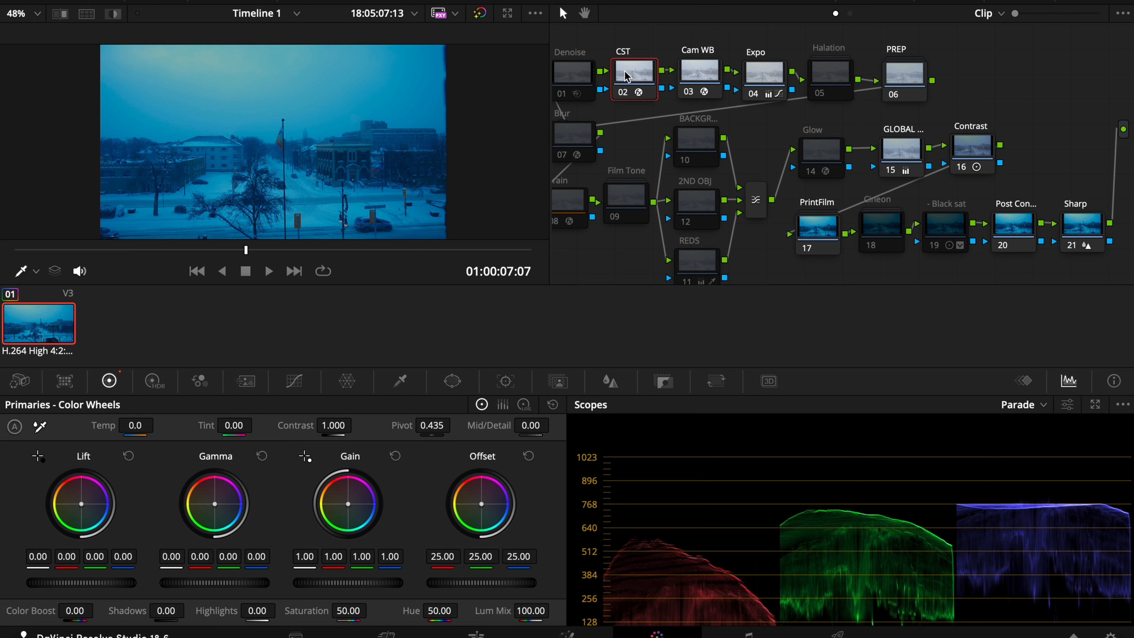
{"action": "left_click", "coordinate": [707, 79]}
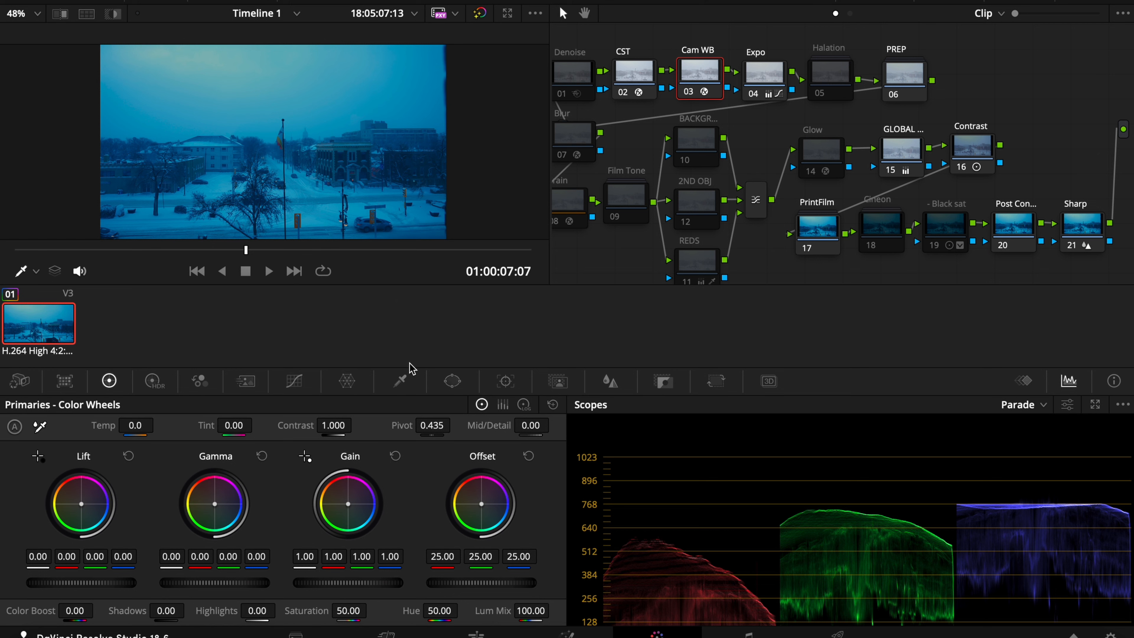
{"action": "left_click", "coordinate": [294, 380]}
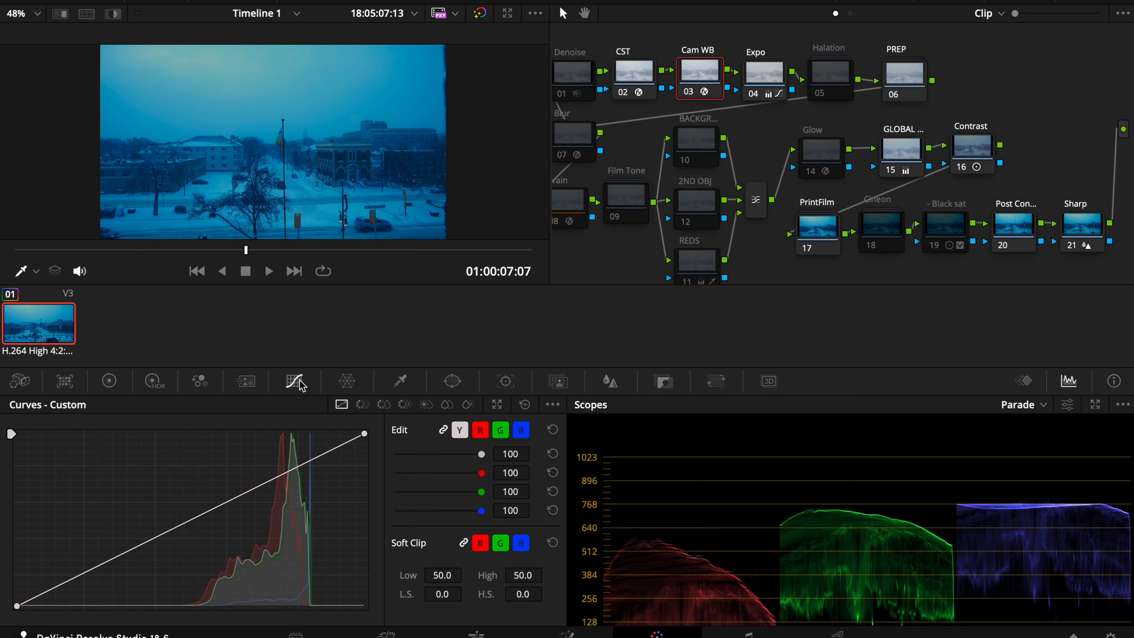
{"action": "left_click", "coordinate": [521, 431]}
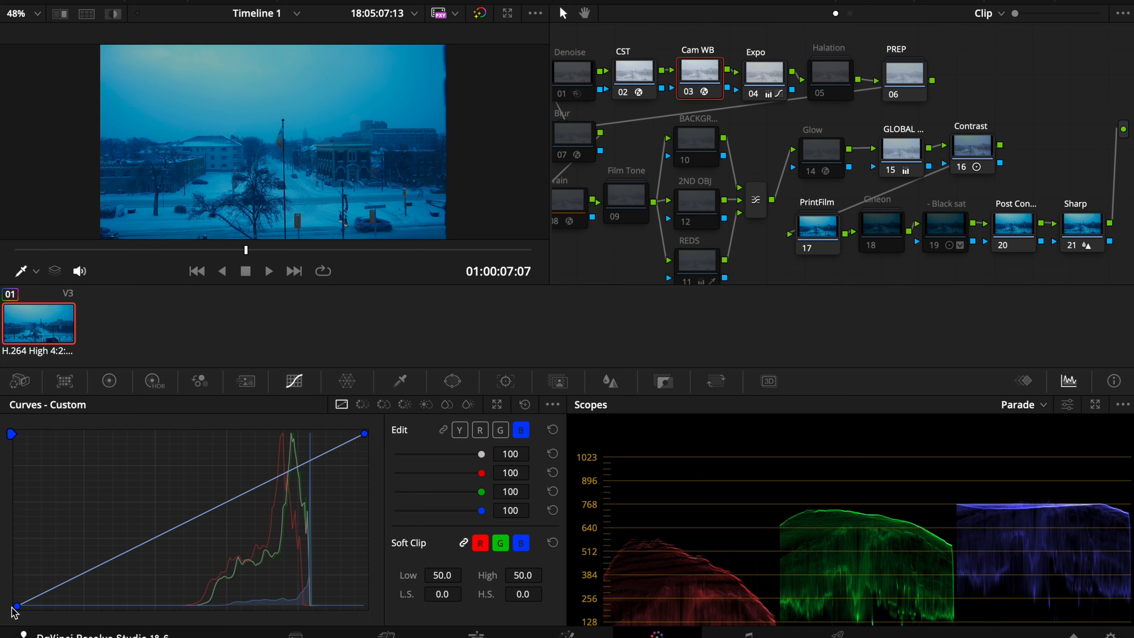
{"action": "left_click_drag", "start_coordinate": [245, 486], "coordinate": [245, 466]}
{"action": "left_click", "coordinate": [501, 429]}
{"action": "left_click", "coordinate": [480, 430]}
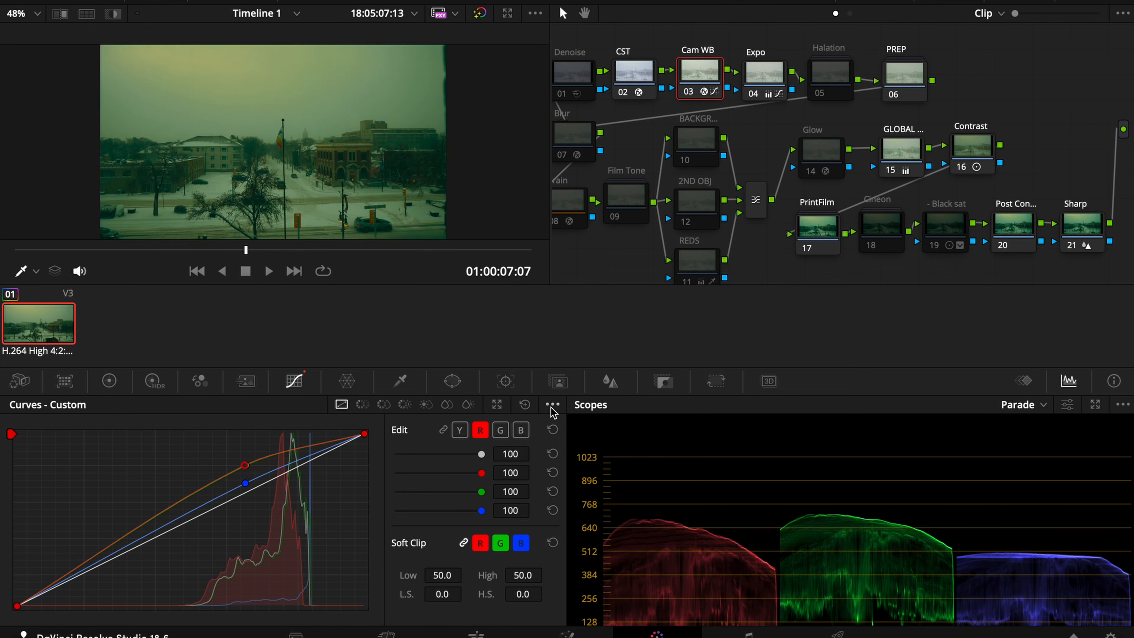
{"action": "left_click", "coordinate": [525, 404]}
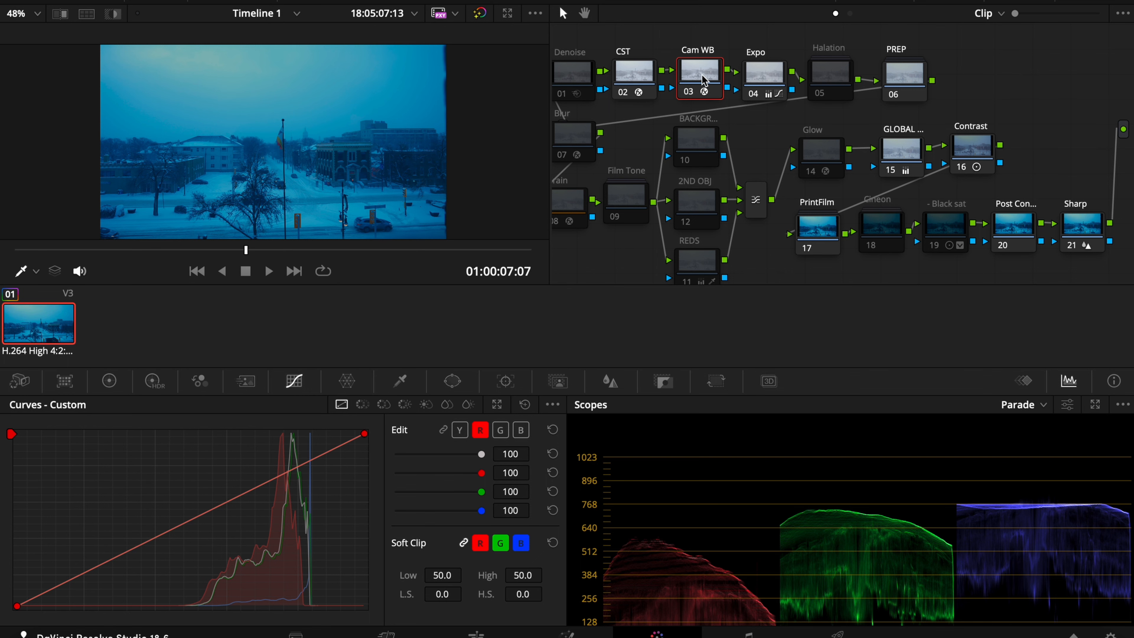
{"action": "mouse_move", "coordinate": [702, 82]}
{"action": "left_mouse_down"}
{"action": "mouse_move", "coordinate": [728, 67]}
{"action": "mouse_move", "coordinate": [696, 83]}
{"action": "left_mouse_up"}
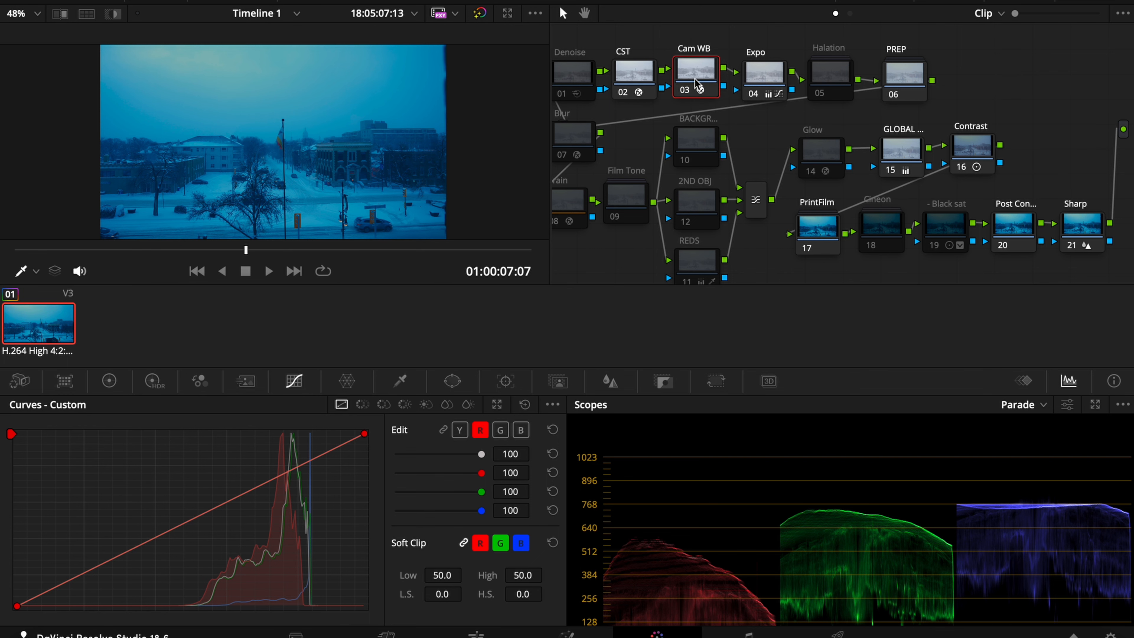
- On the Cam WB node's Chromatic Adaptation effect, set the source illuminant's color temperature to 3122 Kelvin
{"action": "left_click", "coordinate": [1031, 2]}
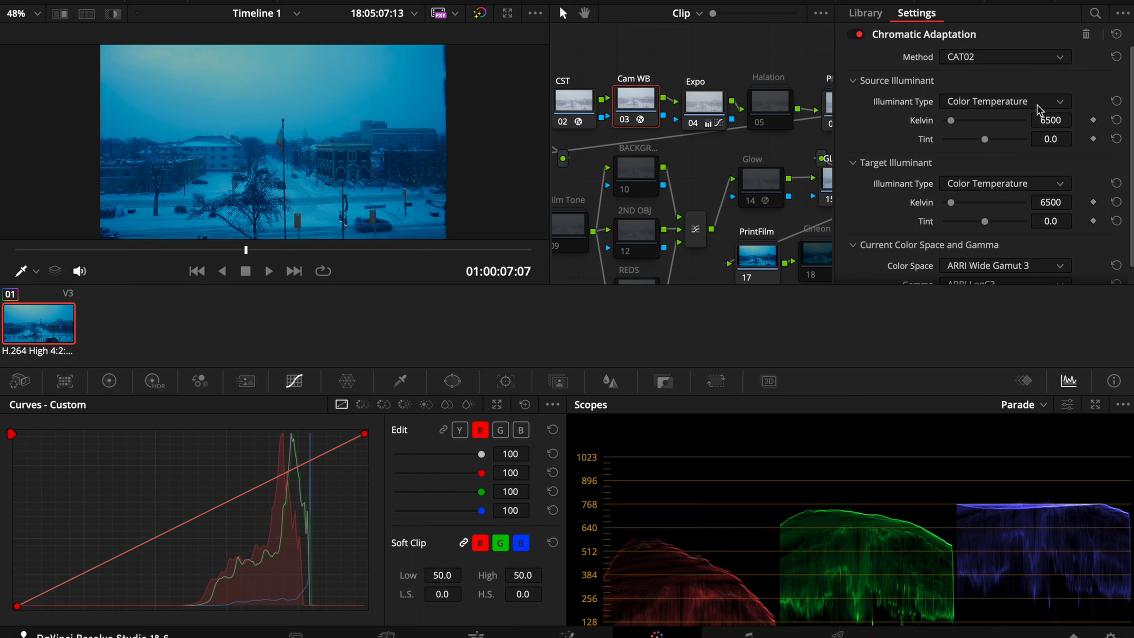
{"action": "left_click_drag", "start_coordinate": [953, 120], "coordinate": [380, 168]}
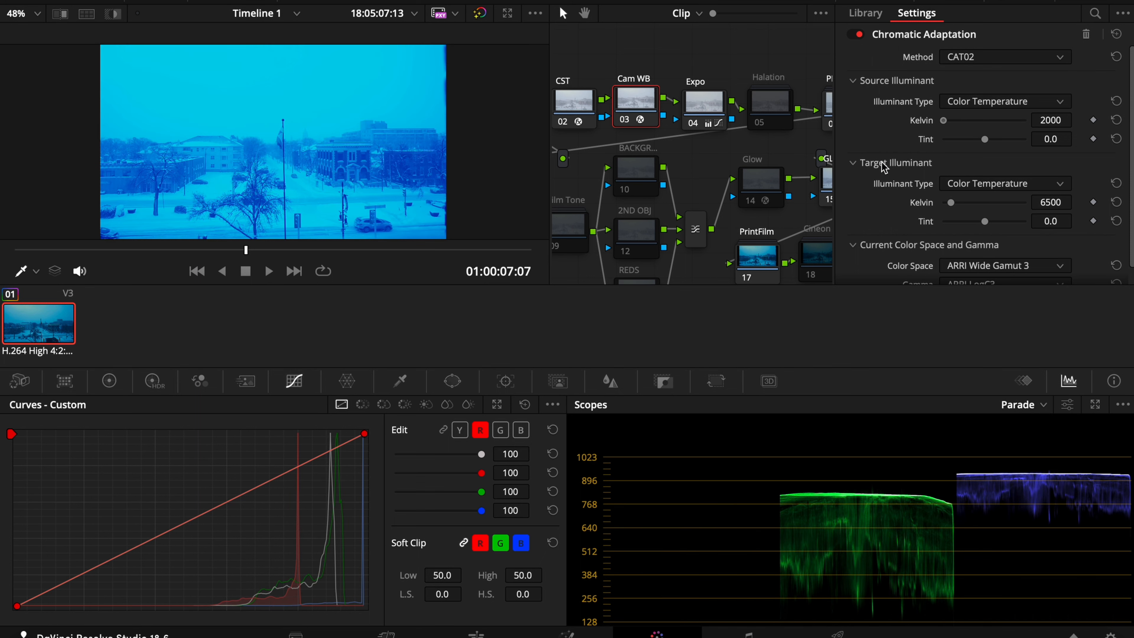
{"action": "left_click_drag", "start_coordinate": [882, 162], "coordinate": [946, 129]}
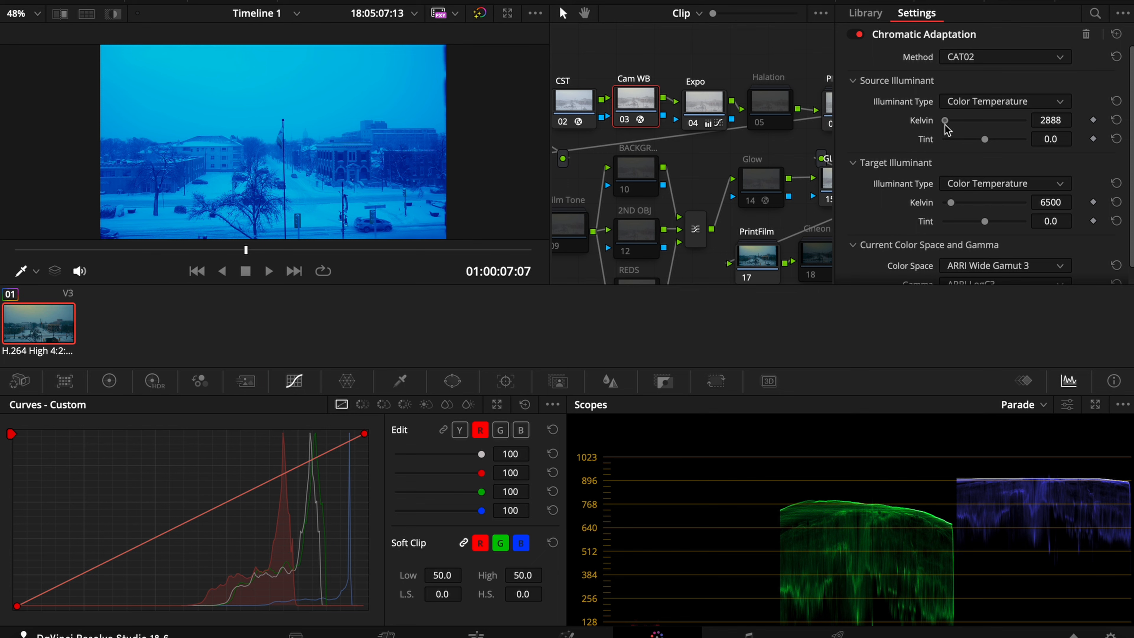
{"action": "left_click_drag", "start_coordinate": [945, 125], "coordinate": [945, 124]}
{"action": "left_click_drag", "start_coordinate": [1052, 120], "coordinate": [1086, 120]}
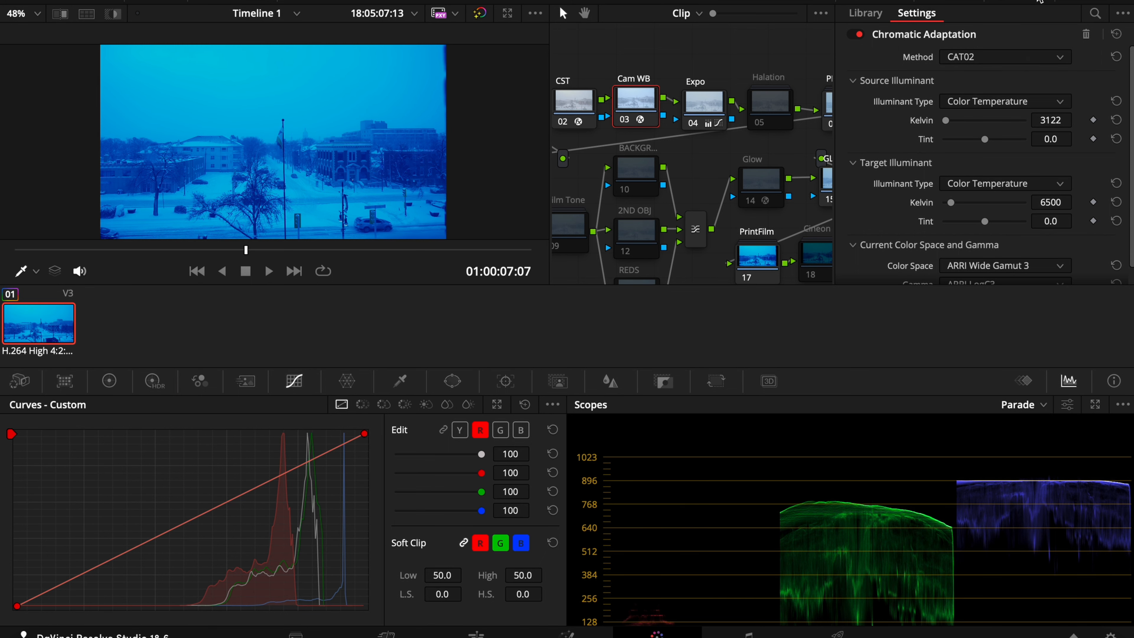
{"action": "left_click", "coordinate": [1039, 5]}
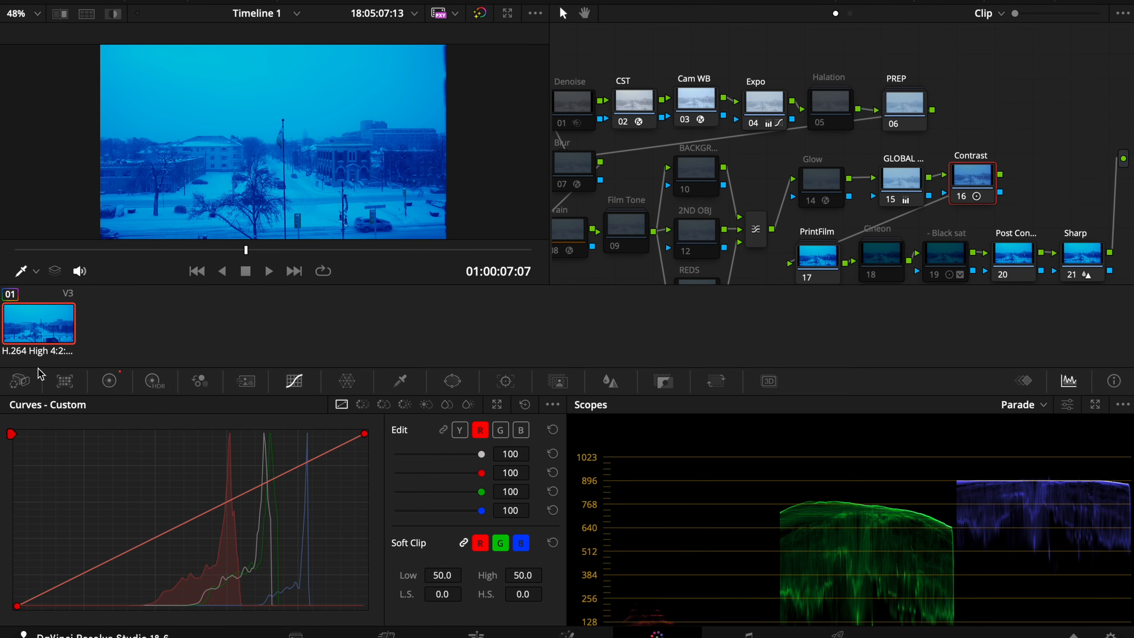
- Try a contrast of 1.614 and a pivot of 0.938 on the Contrast node
{"action": "left_click", "coordinate": [115, 382]}
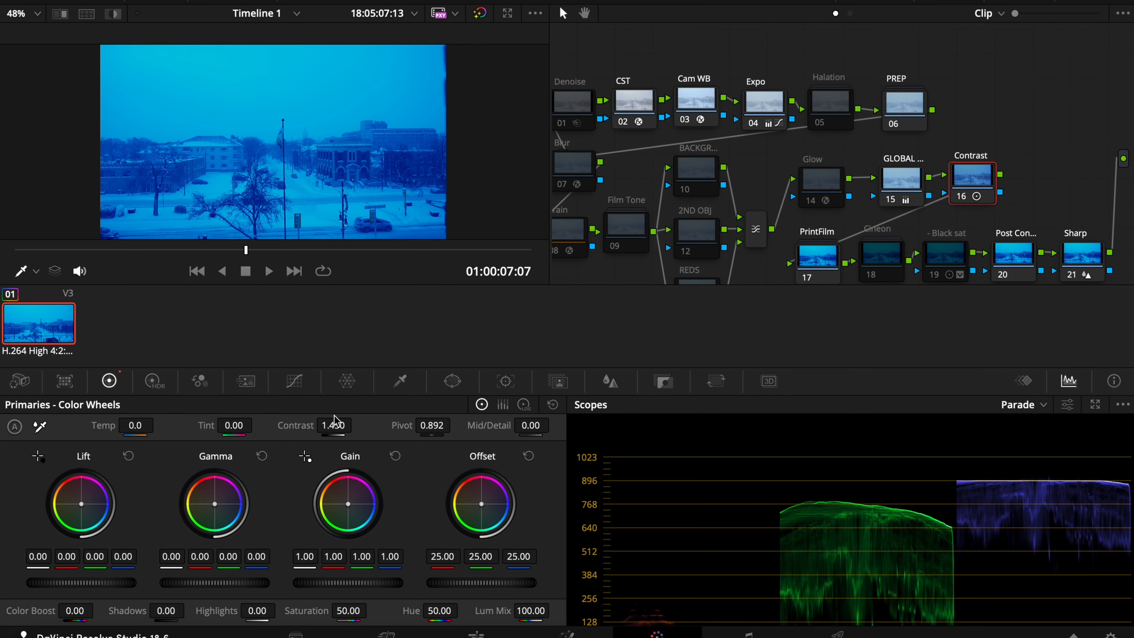
{"action": "left_click_drag", "start_coordinate": [334, 425], "coordinate": [360, 425]}
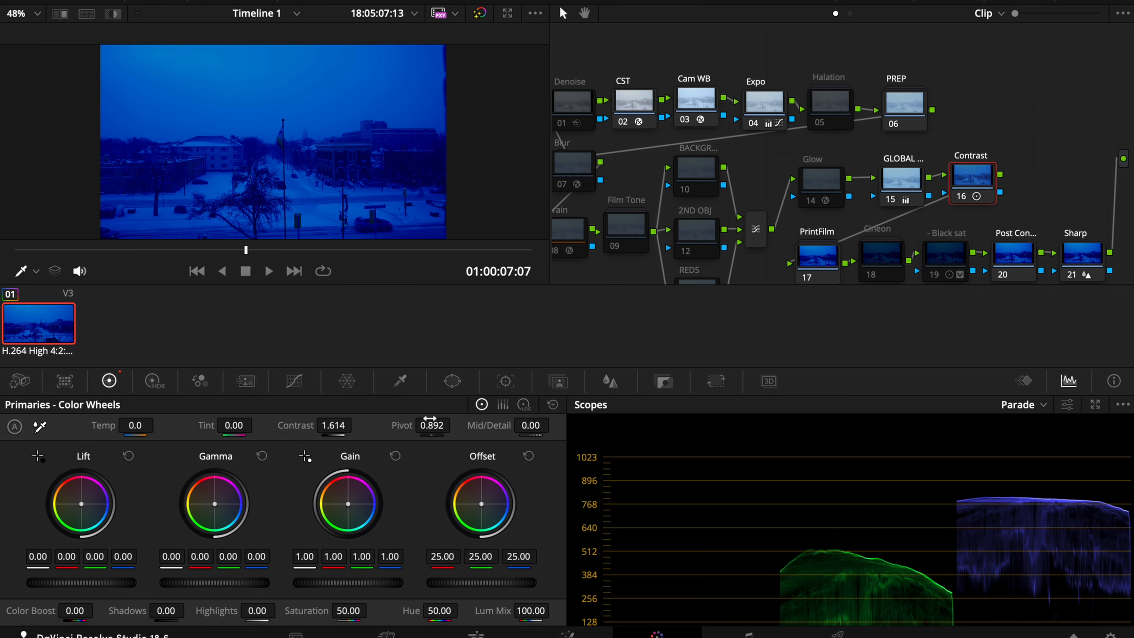
{"action": "left_click_drag", "start_coordinate": [429, 419], "coordinate": [452, 424]}
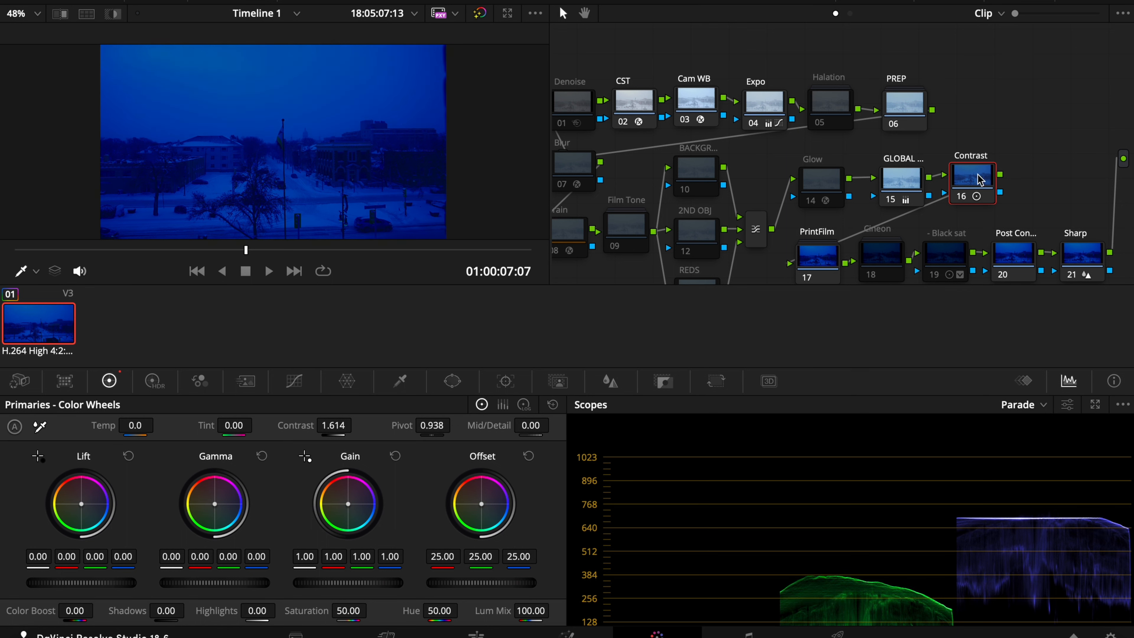
- On the GLOBAL node's luma custom curve, lower the white point and add a slightly raised control point in the upper midtones
{"action": "left_click", "coordinate": [914, 190]}
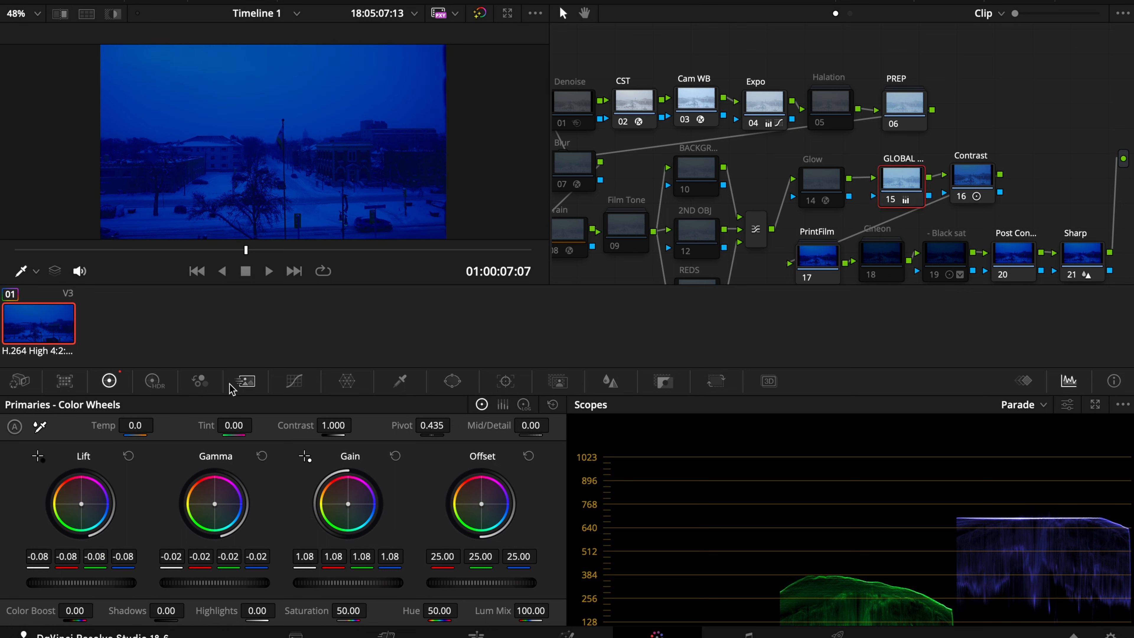
{"action": "left_click", "coordinate": [294, 381]}
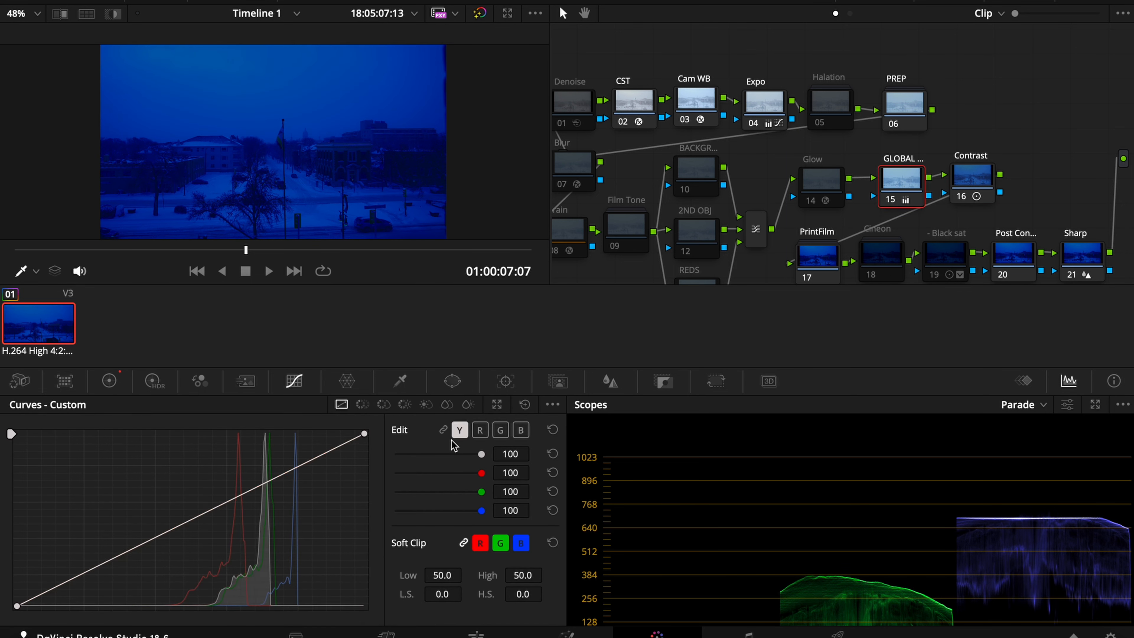
{"action": "left_click_drag", "start_coordinate": [17, 606], "coordinate": [17, 600]}
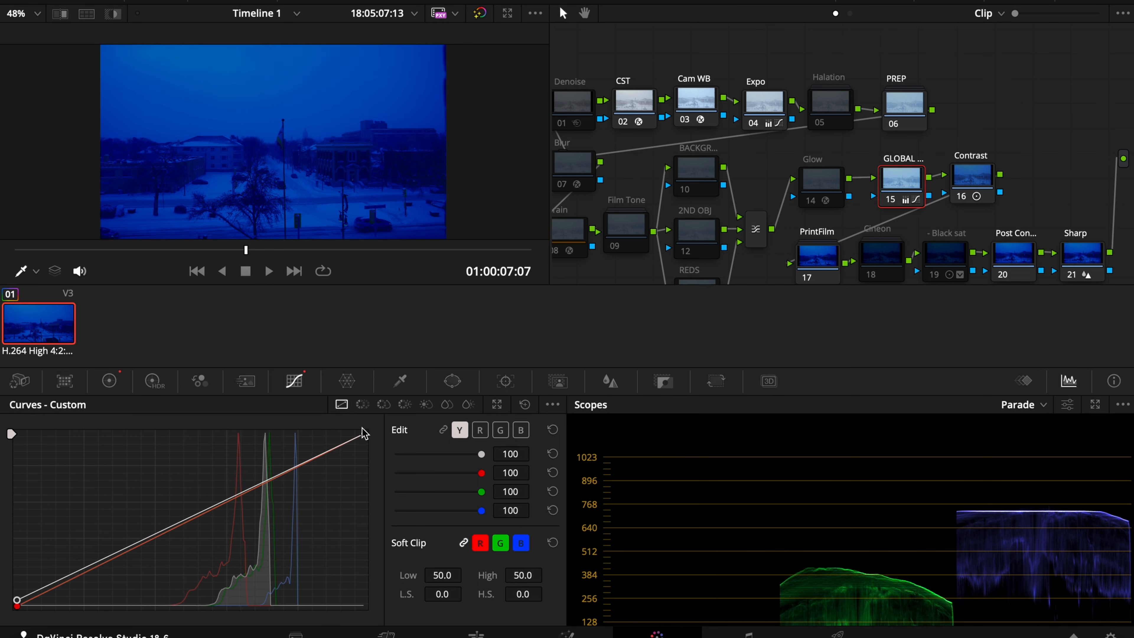
{"action": "left_click_drag", "start_coordinate": [364, 437], "coordinate": [368, 462]}
{"action": "left_click_drag", "start_coordinate": [278, 496], "coordinate": [277, 483]}
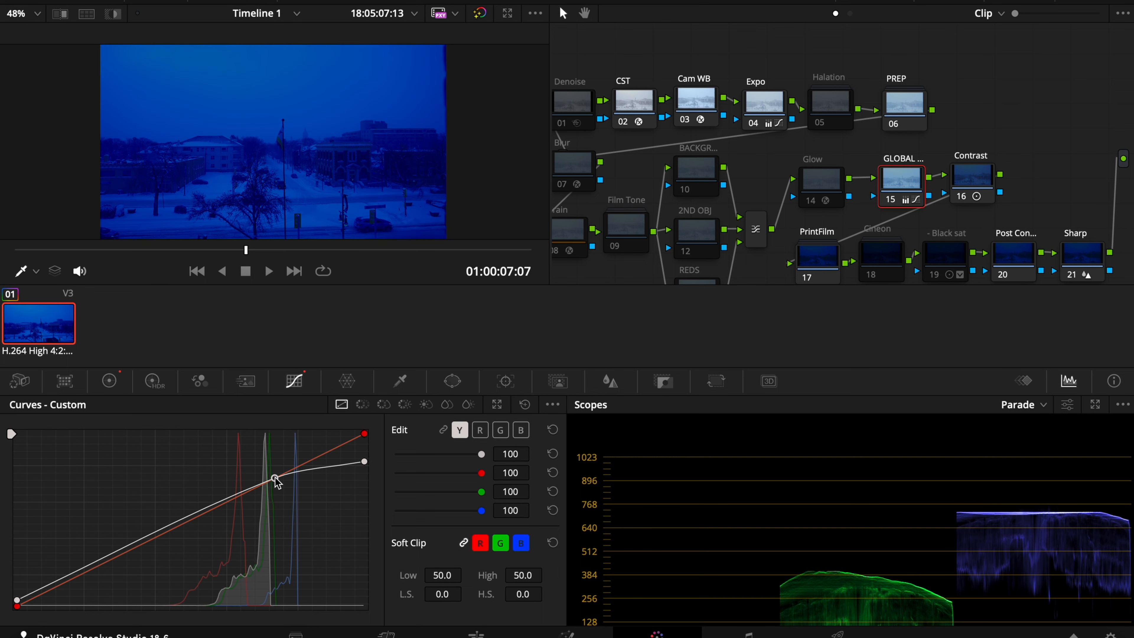
- Raise the luma curve's black point, add two control points in the shadows and midtones, and lower its white point slightly further
{"action": "mouse_move", "coordinate": [17, 601]}
{"action": "left_mouse_down"}
{"action": "mouse_move", "coordinate": [17, 536]}
{"action": "mouse_move", "coordinate": [17, 579]}
{"action": "left_mouse_up"}
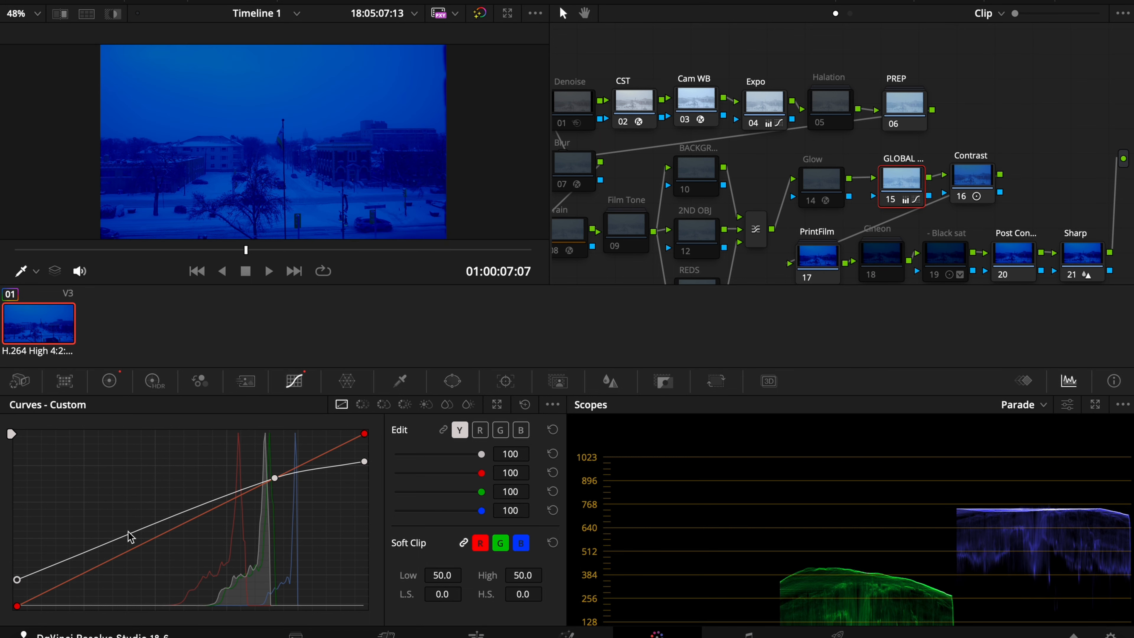
{"action": "left_click_drag", "start_coordinate": [129, 536], "coordinate": [141, 555]}
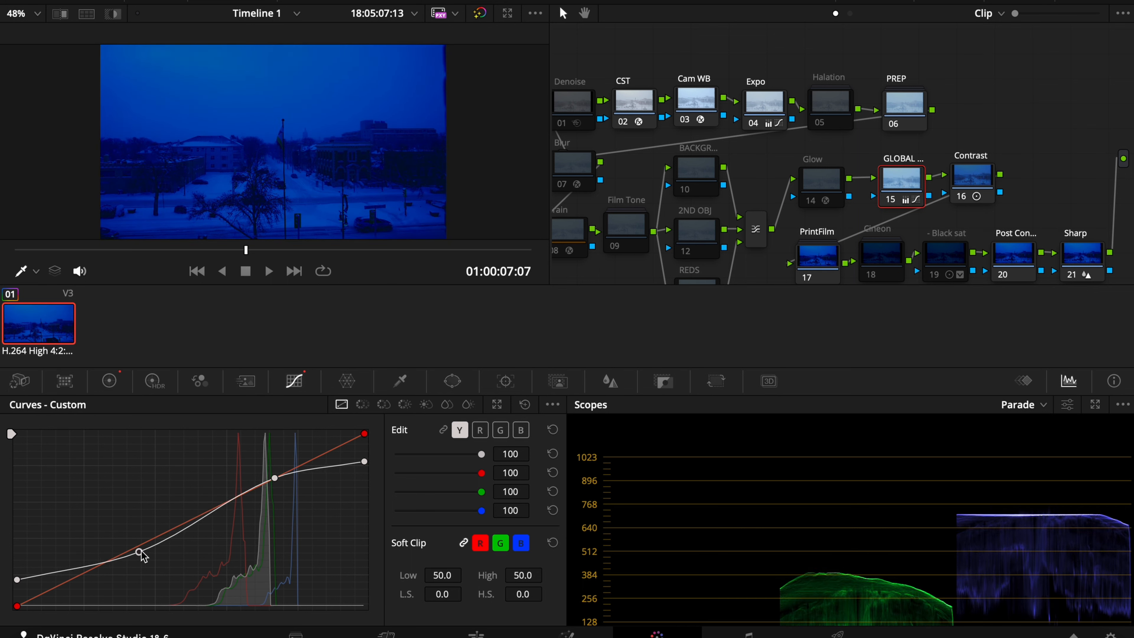
{"action": "mouse_move", "coordinate": [224, 507]}
{"action": "left_mouse_down"}
{"action": "mouse_move", "coordinate": [214, 521]}
{"action": "mouse_move", "coordinate": [216, 510]}
{"action": "left_mouse_up"}
{"action": "left_click_drag", "start_coordinate": [139, 553], "coordinate": [143, 548]}
{"action": "left_click_drag", "start_coordinate": [17, 580], "coordinate": [23, 571]}
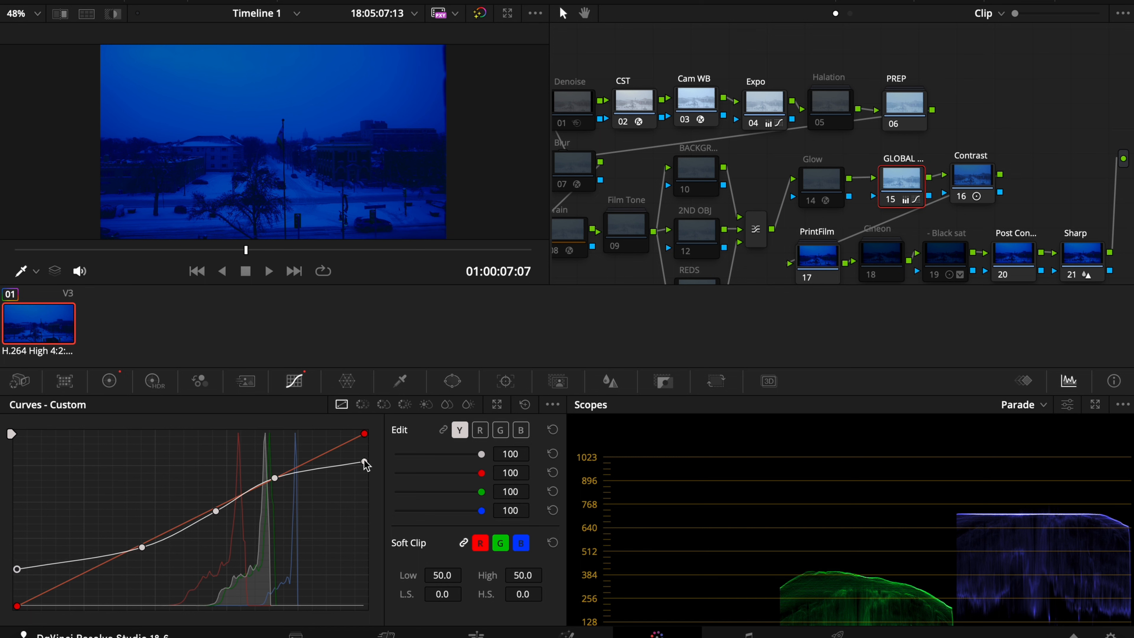
{"action": "left_click_drag", "start_coordinate": [366, 462], "coordinate": [365, 467]}
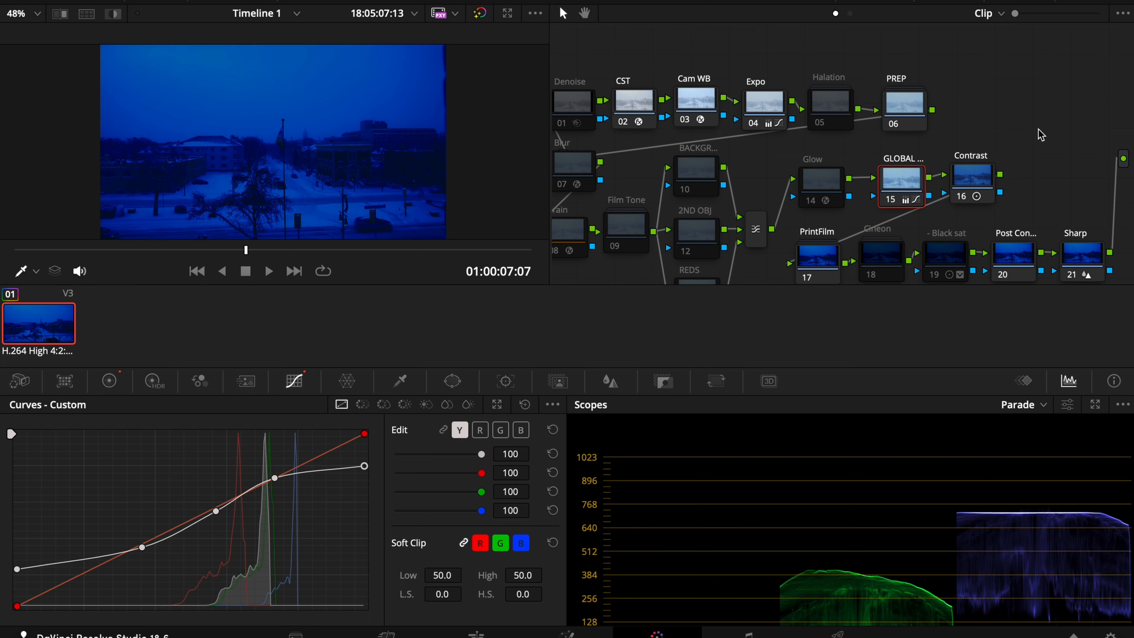
- On the Contrast node's primary color wheels, set the pivot to 0.902 and the contrast to 1.658
{"action": "left_click", "coordinate": [954, 177]}
{"action": "left_click", "coordinate": [106, 377]}
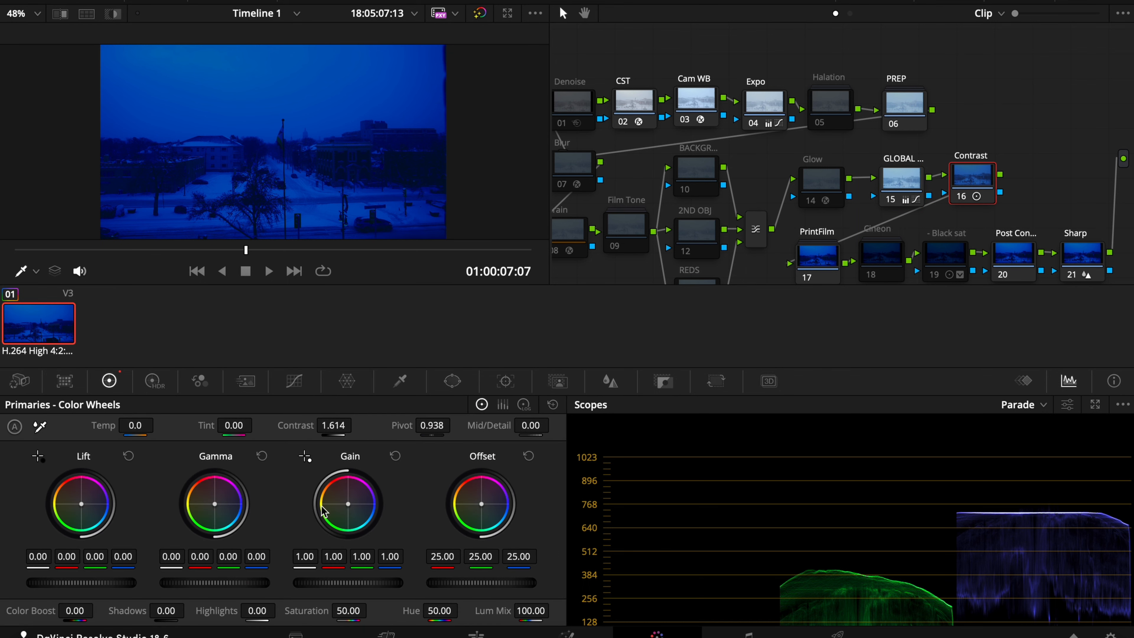
{"action": "left_click_drag", "start_coordinate": [418, 420], "coordinate": [410, 421]}
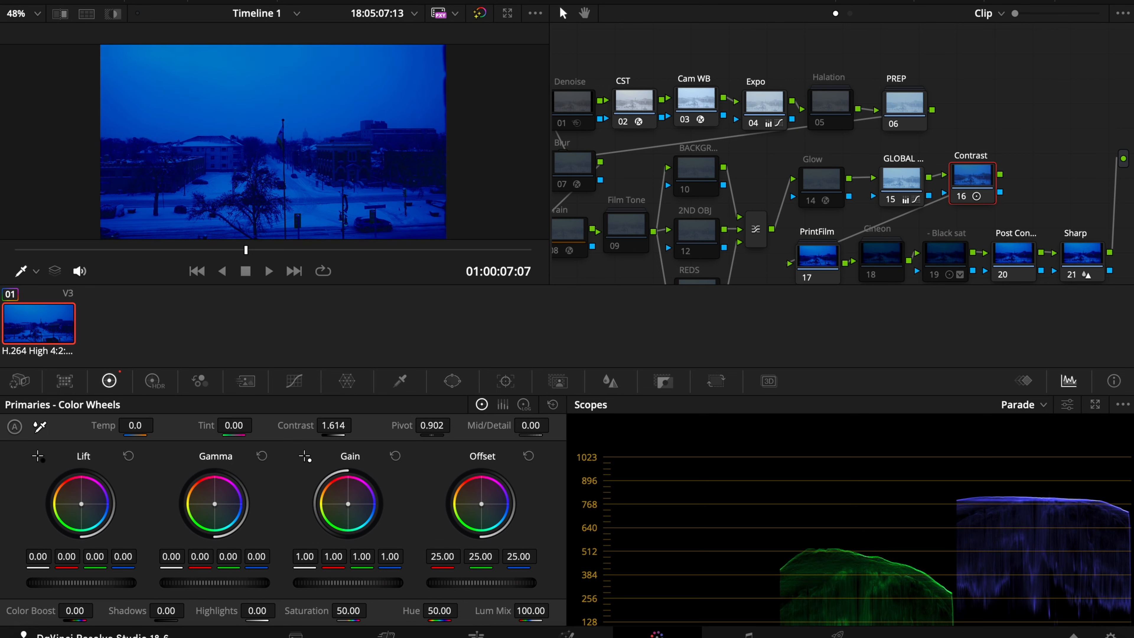
{"action": "left_click_drag", "start_coordinate": [333, 424], "coordinate": [356, 424]}
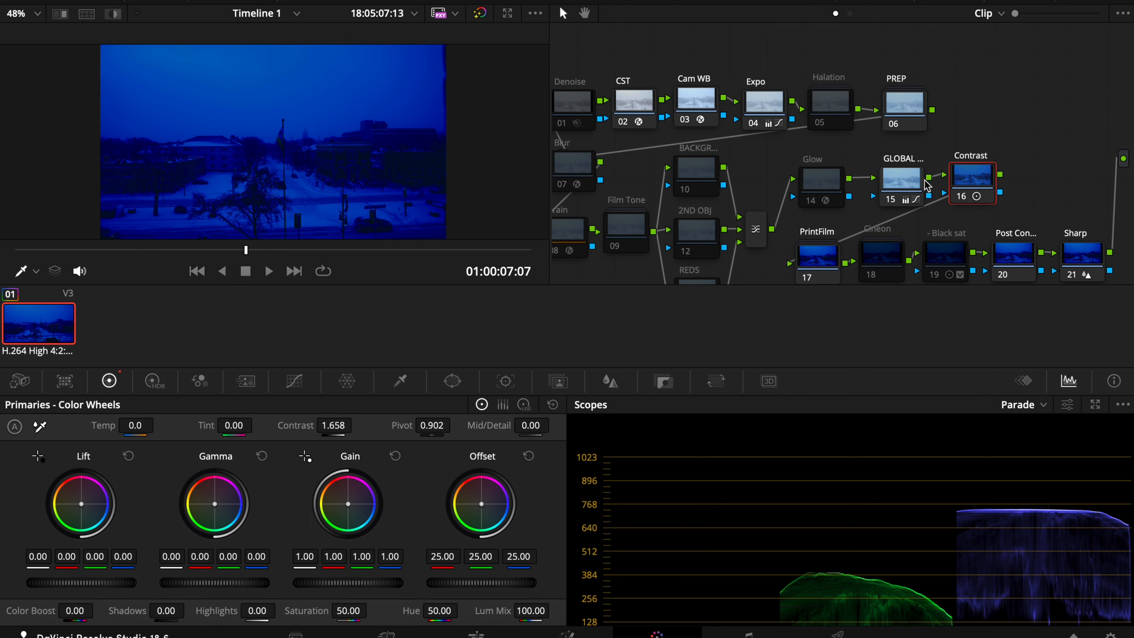
- Enable the Glow node ahead of the GLOBAL node
{"action": "scroll", "coordinate": [861, 119], "scroll_direction": "down", "scroll_amount": 1}
{"action": "scroll", "coordinate": [853, 157], "scroll_direction": "up", "scroll_amount": 1}
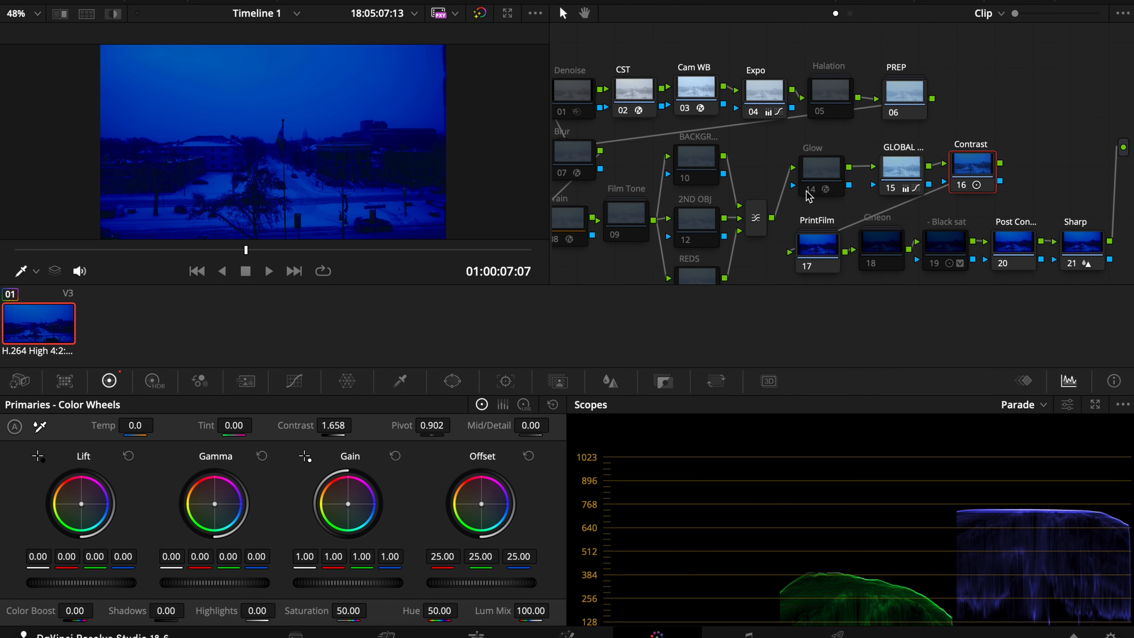
{"action": "left_click", "coordinate": [811, 190]}
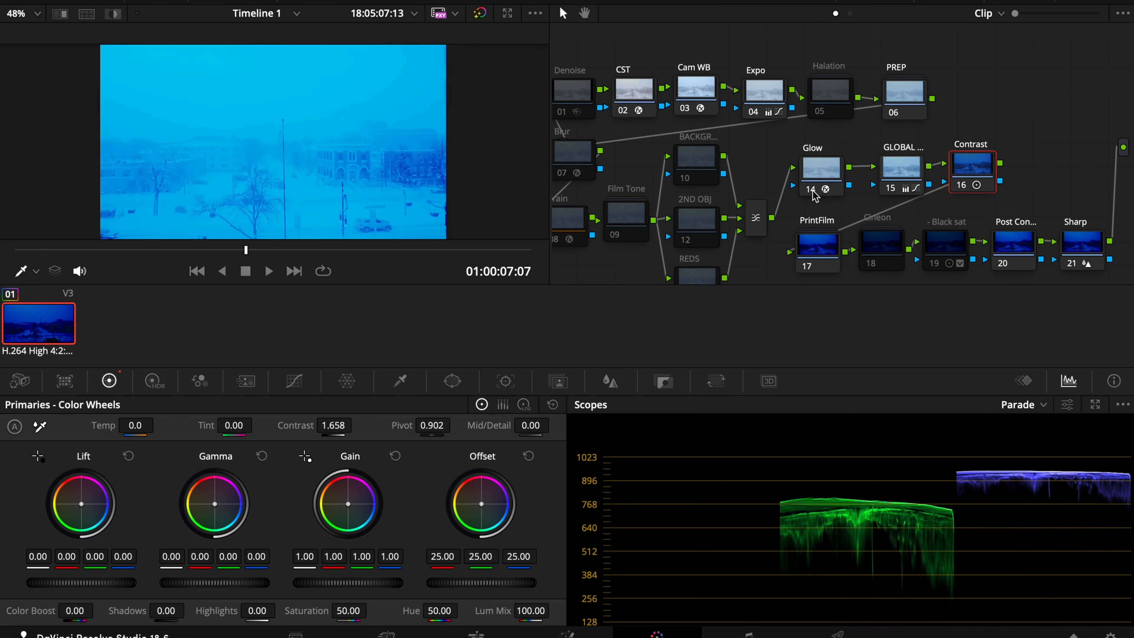
{"action": "left_click", "coordinate": [812, 191]}
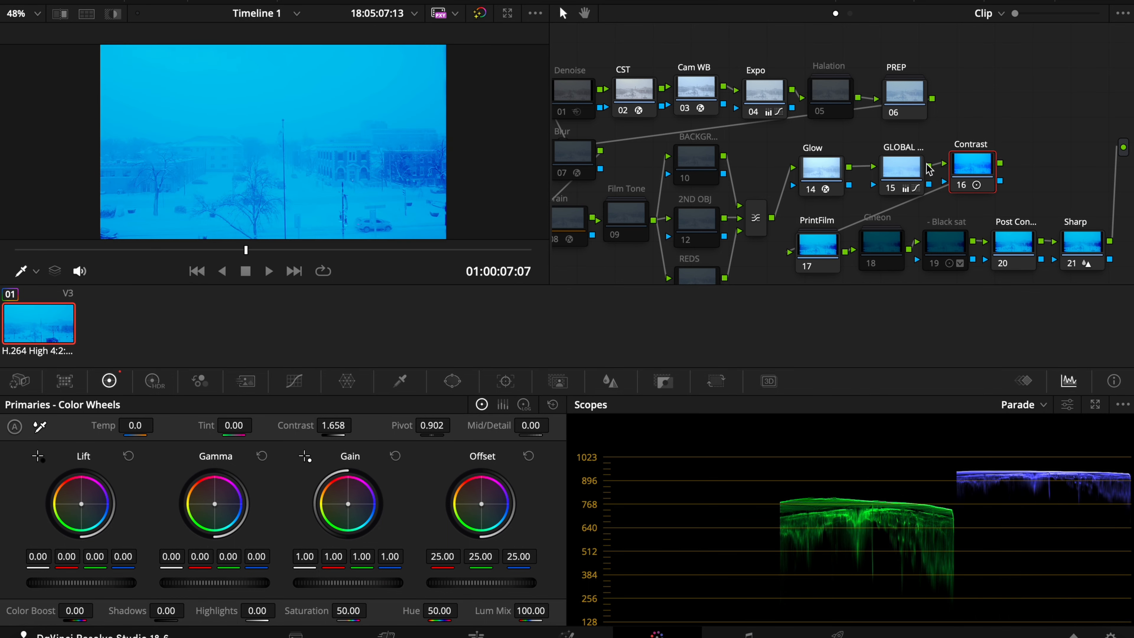